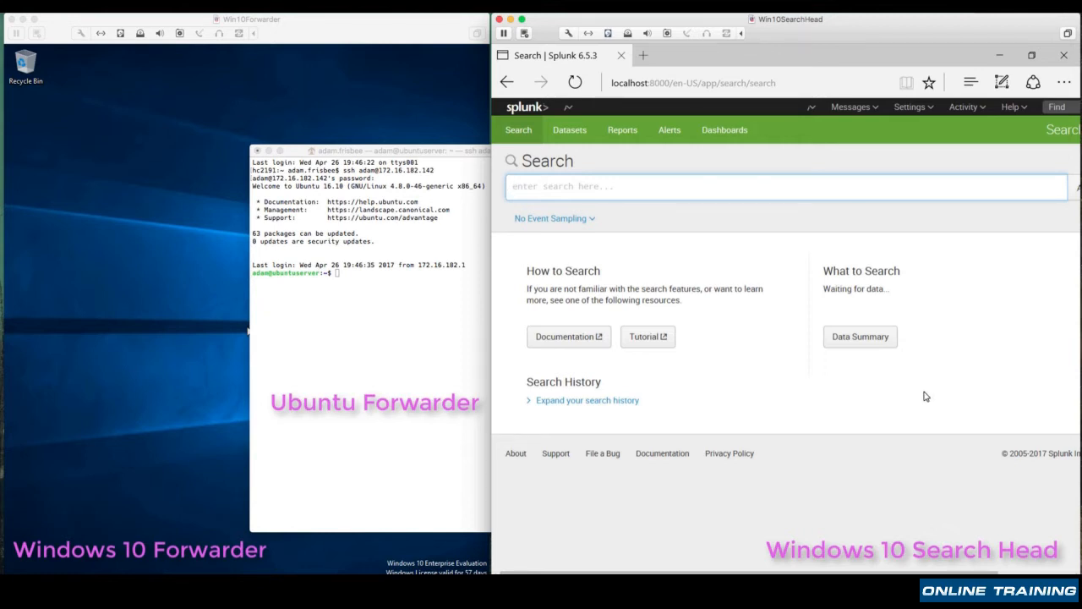
Check the Data Summary for hosts sending data, and close it again
left_click(862, 339)
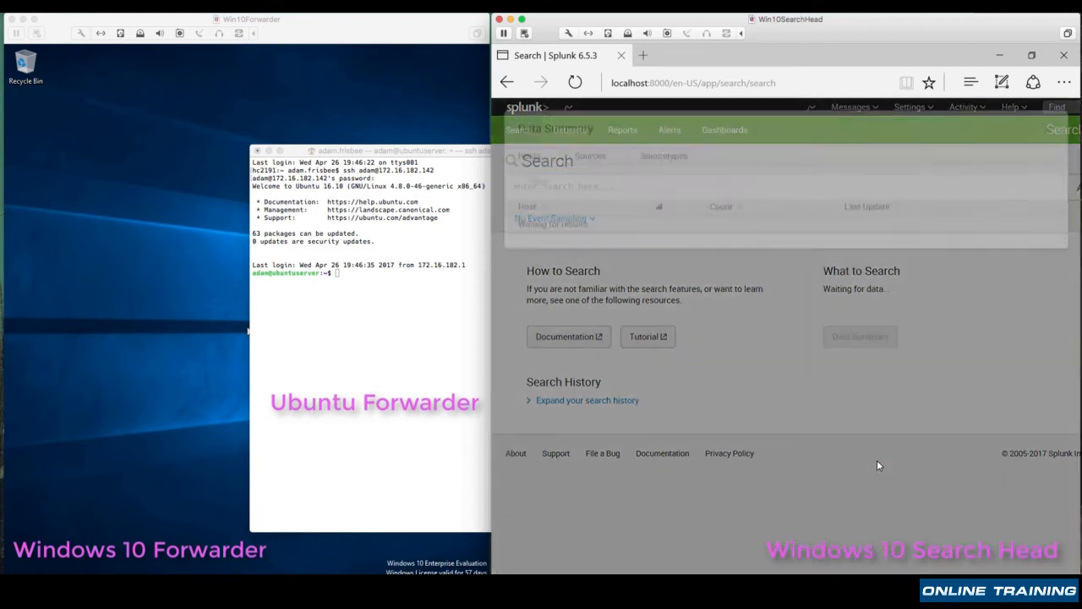
left_click(501, 248)
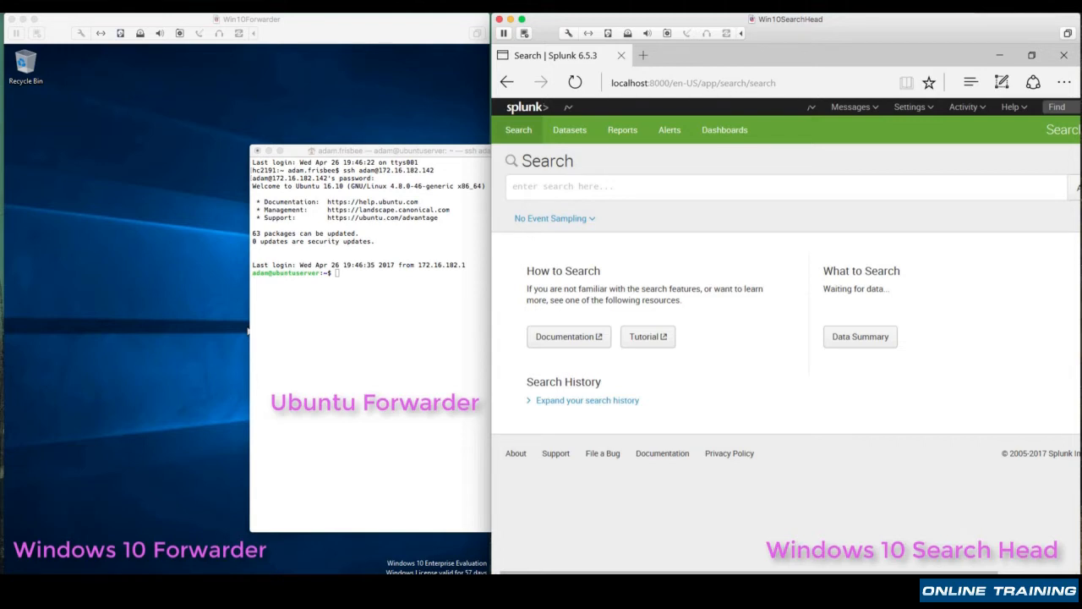
Look up the search head's IP address by running ipconfig in an administrator command prompt, and minimize the prompt
key("super+x")
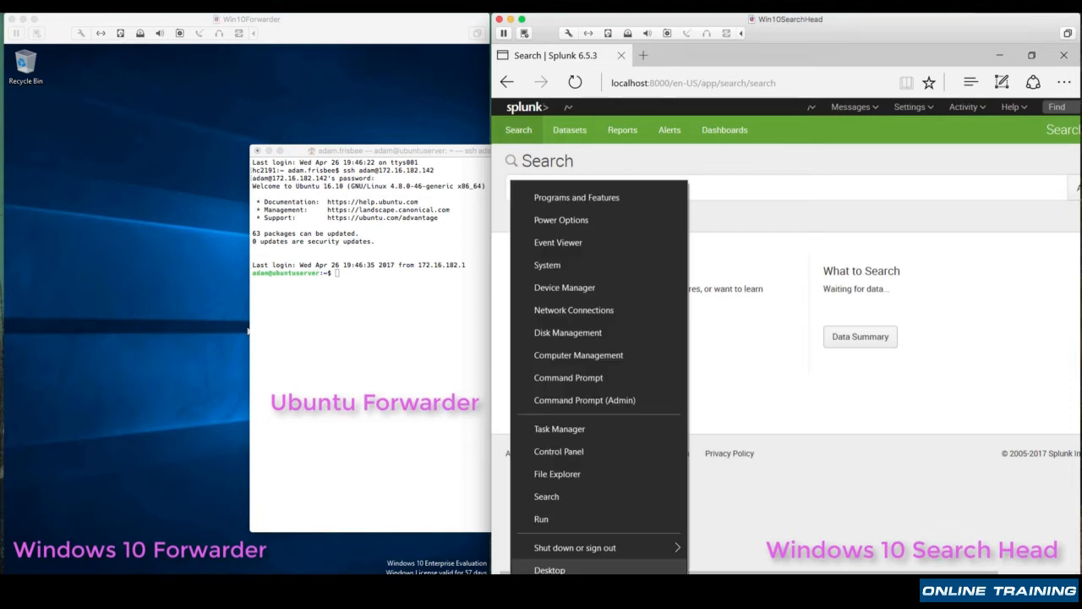
left_click(611, 407)
type("ipconfig")
key("Return")
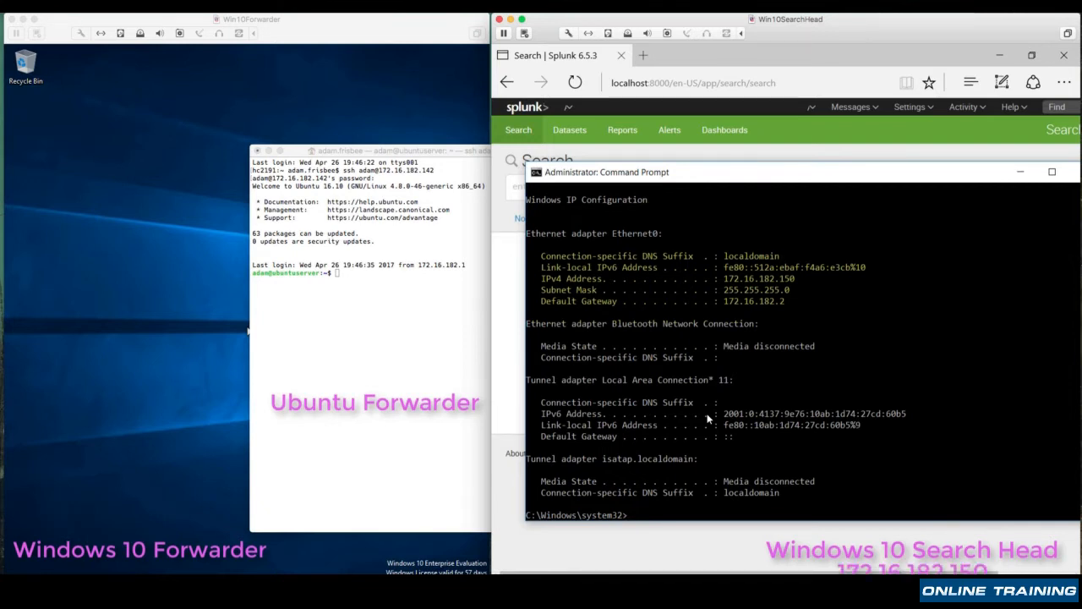
left_click(1020, 173)
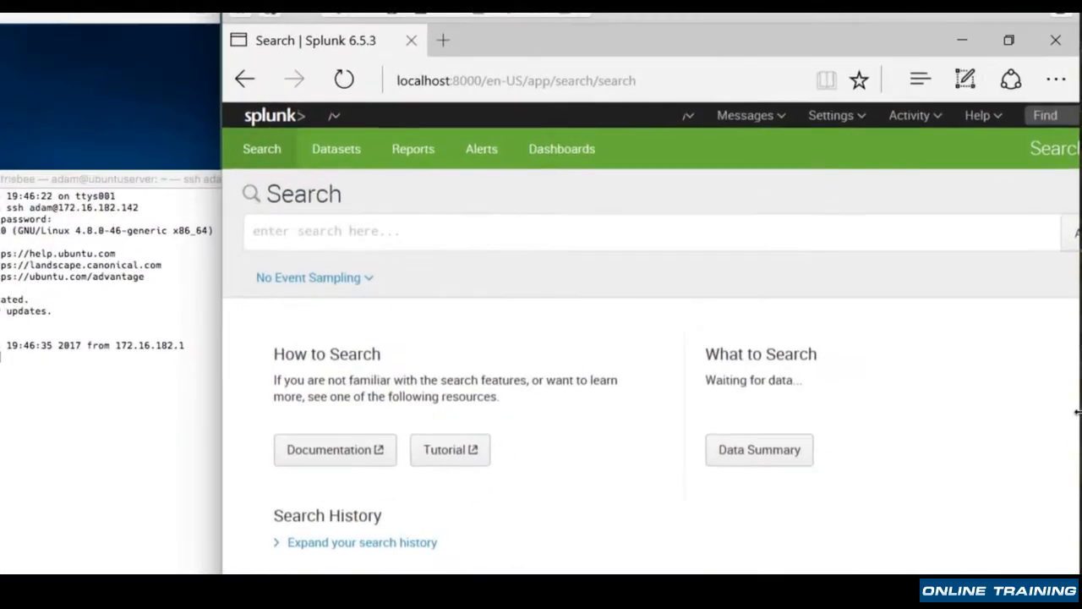
Configure the Splunk search head to receive forwarded data on port 9997 and save the setting
left_click(827, 125)
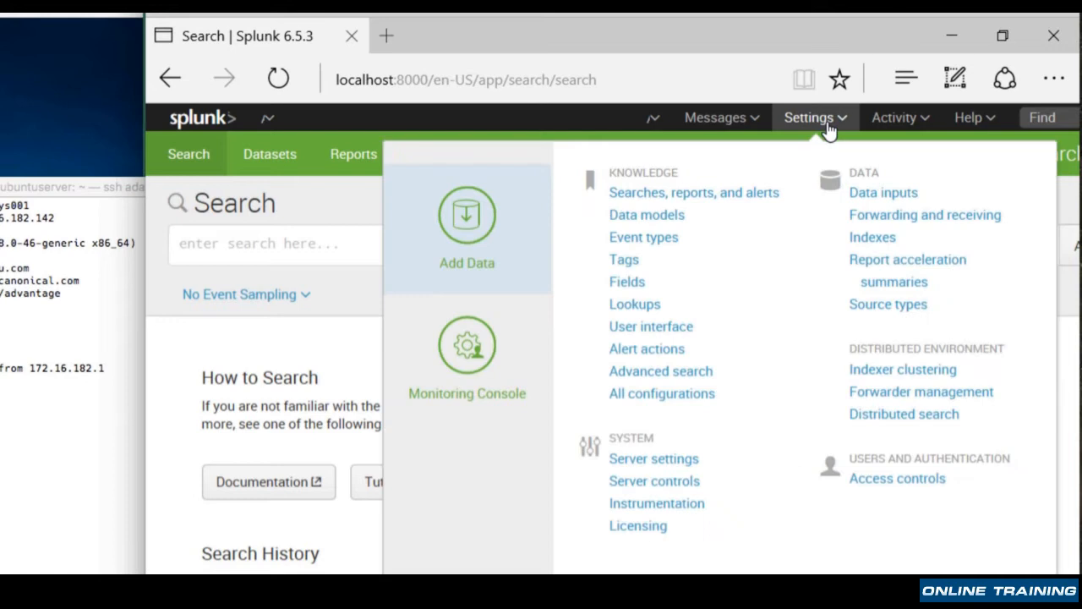
left_click(884, 218)
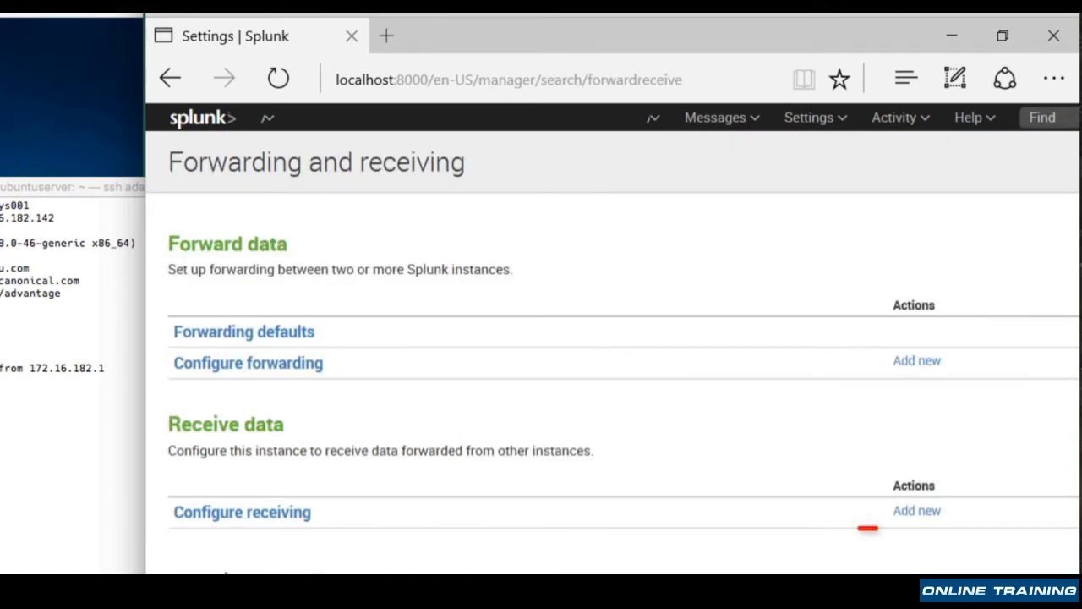
left_click(922, 513)
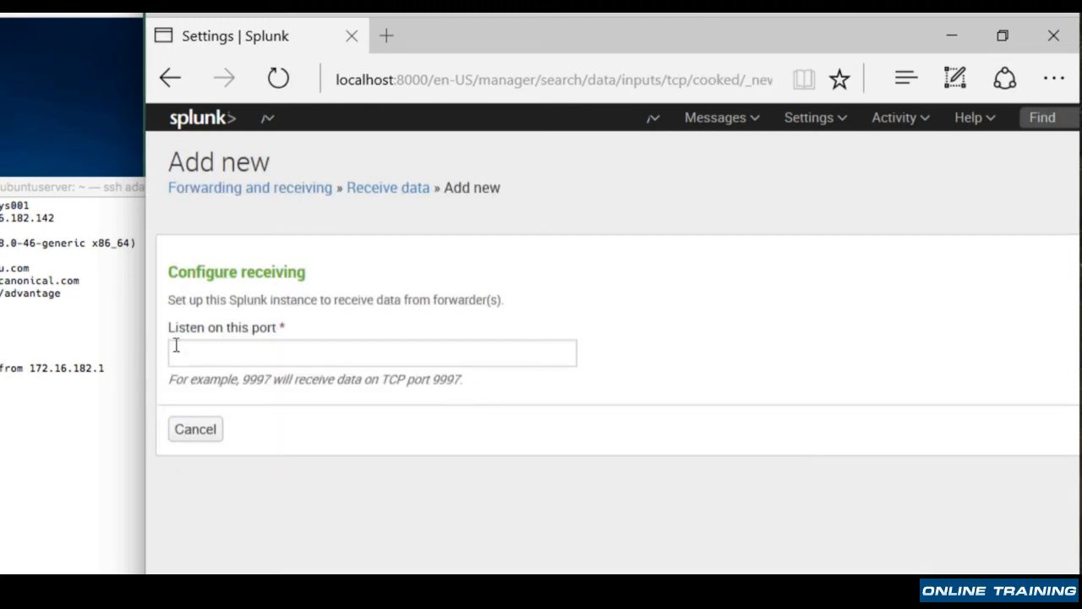
left_click(287, 351)
type("9997")
scroll(609, 338, "right", 3)
left_click(996, 433)
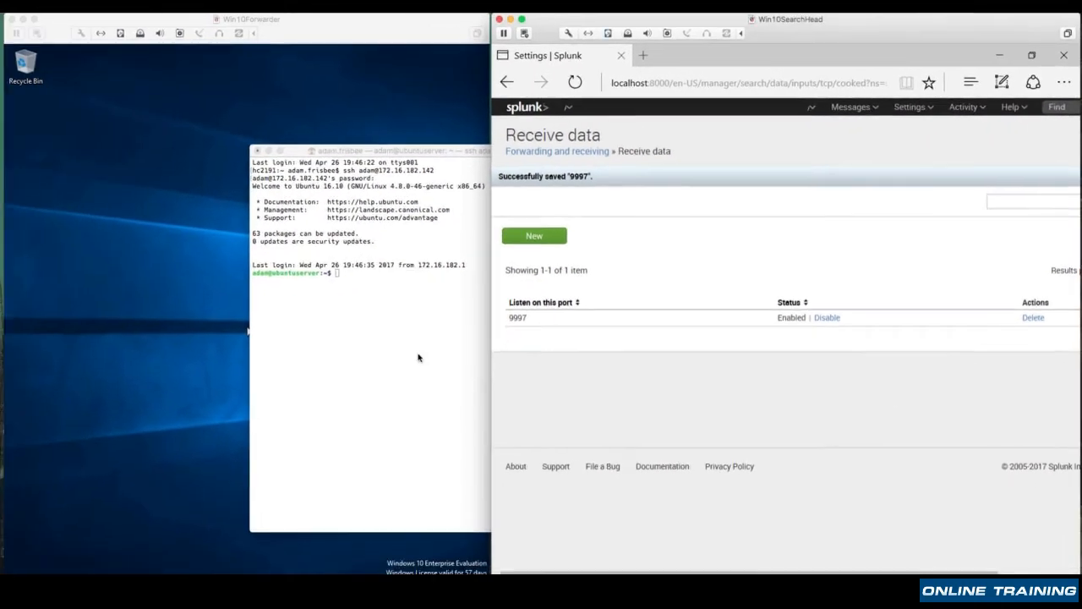
Switch to the Win10Forwarder machine's web browser and search Google for "splunk universal forwarder"
left_click(188, 420)
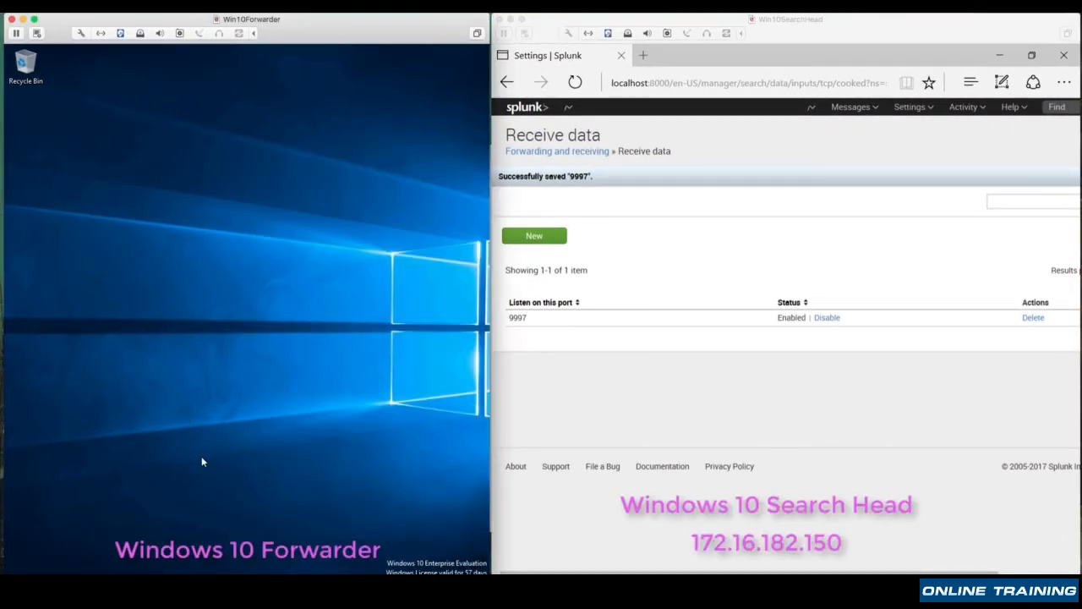
left_click(260, 589)
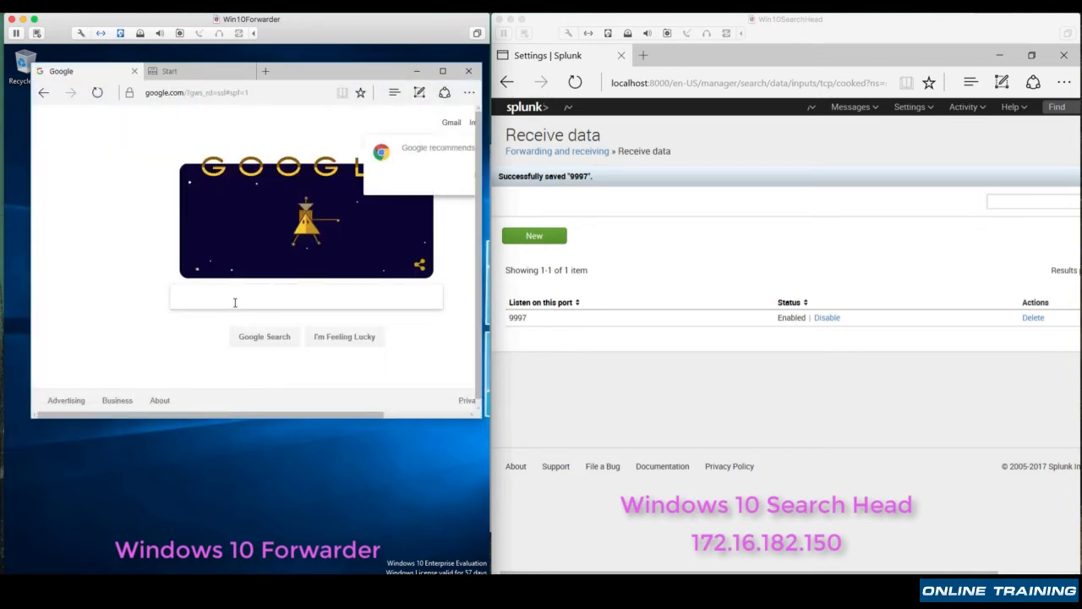
type("s")
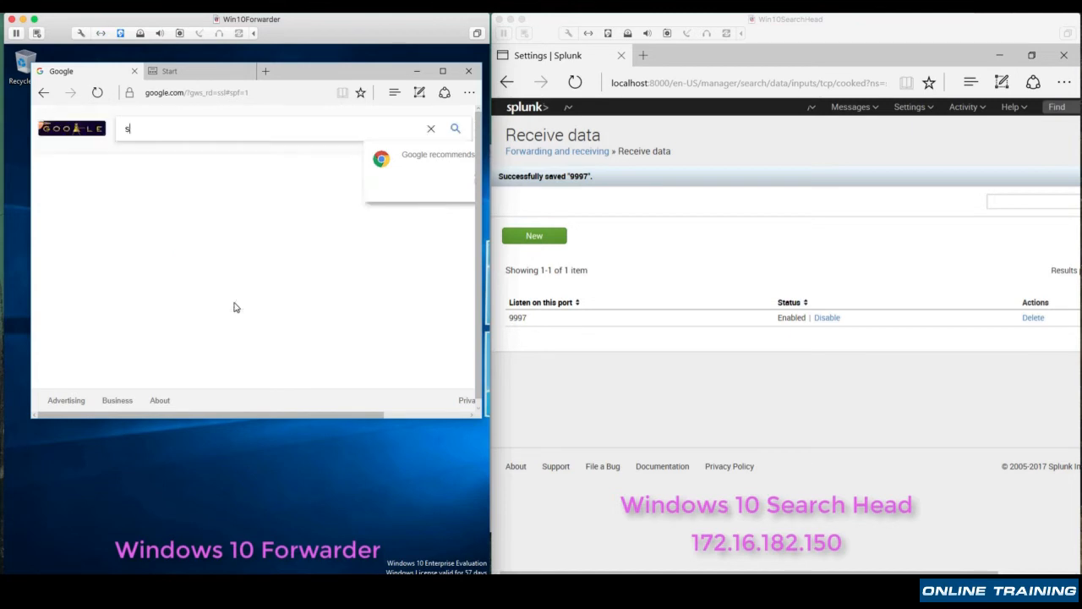
type("plunk ")
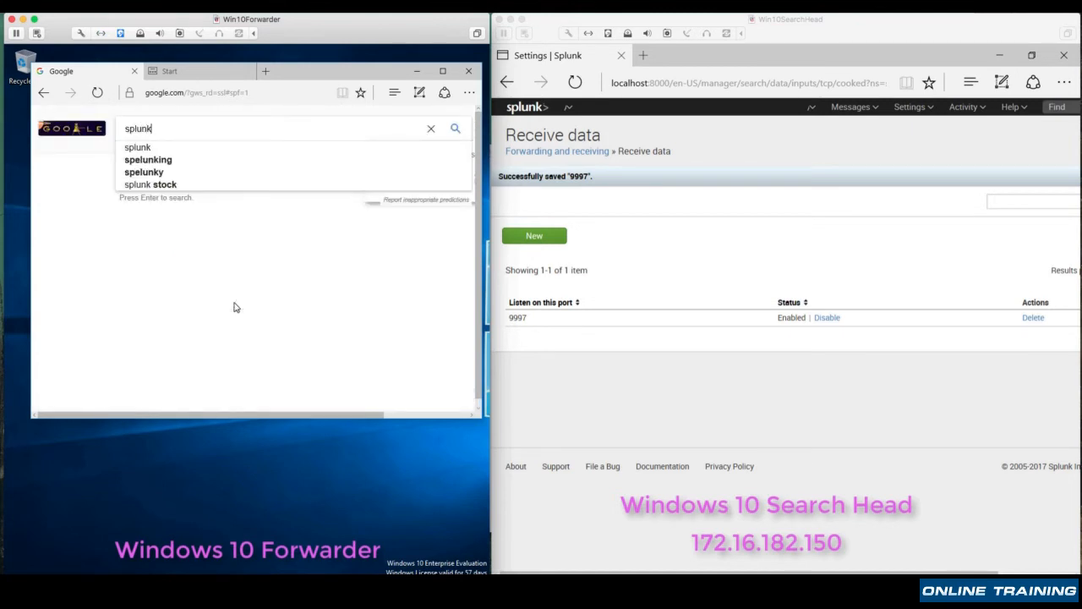
type("universal forwarder")
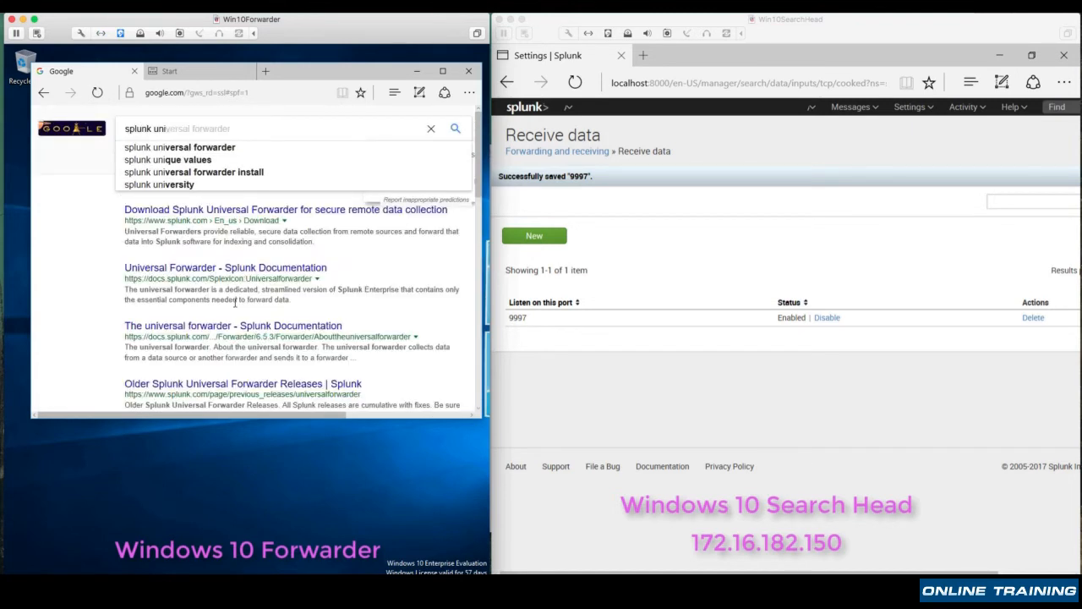
key("Down")
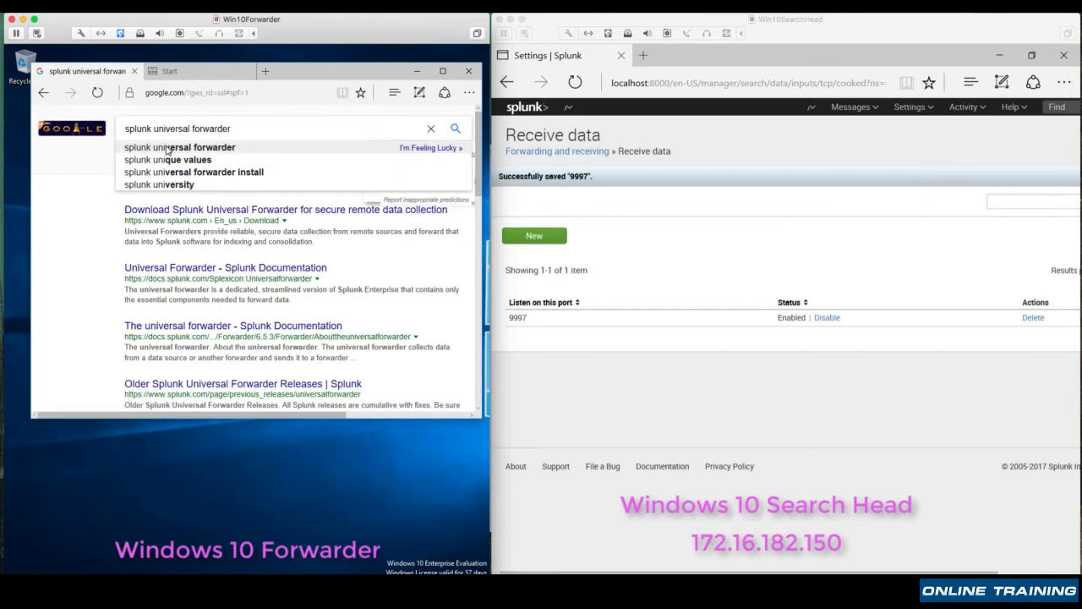
key("Return")
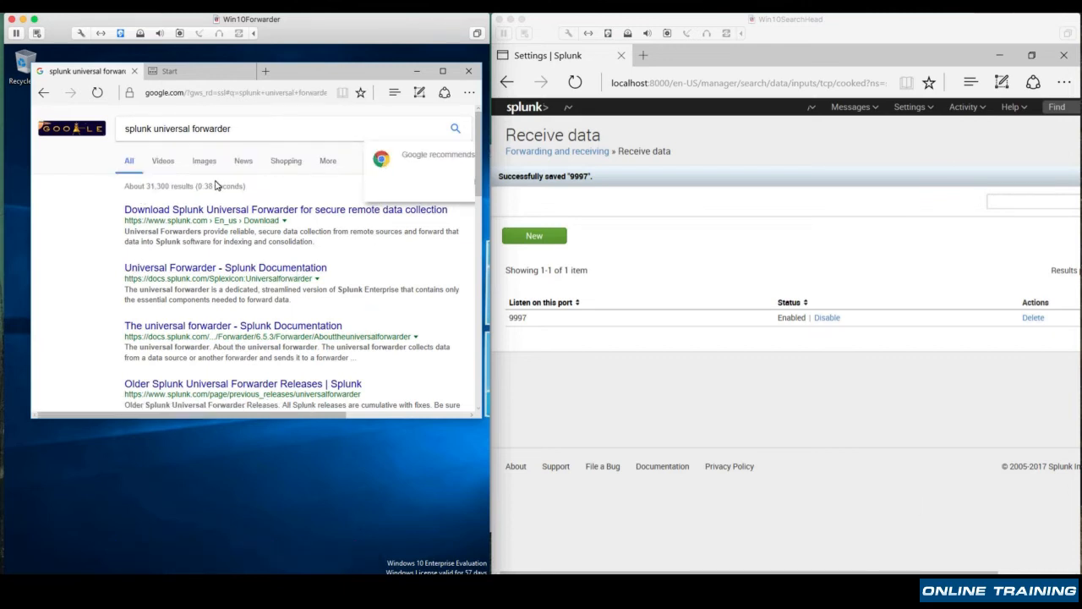
Download the 64-bit Windows .msi of Splunk Universal Forwarder 6.5.3 from Splunk's download page, and minimize the browser
left_click(213, 212)
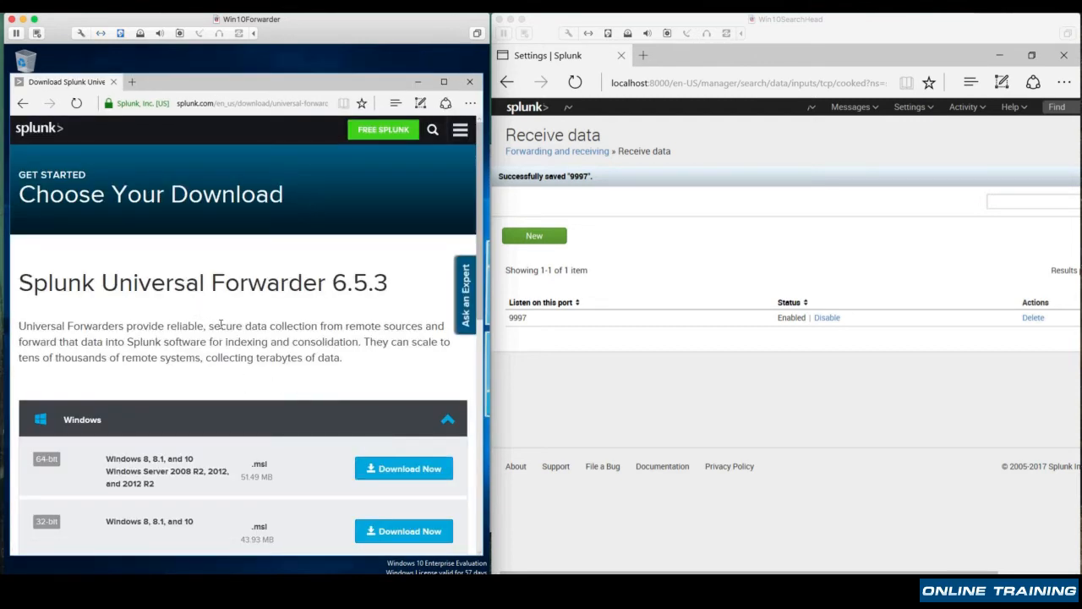
scroll(220, 325, "down", 3)
scroll(220, 328, "up", 2)
scroll(203, 296, "down", 2)
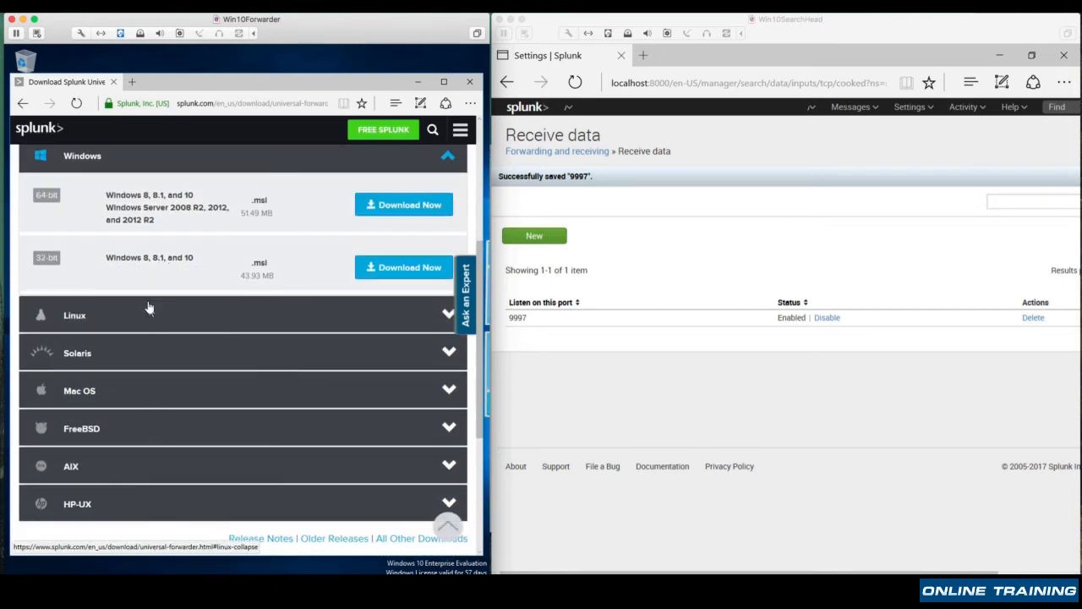
scroll(203, 407, "up", 1)
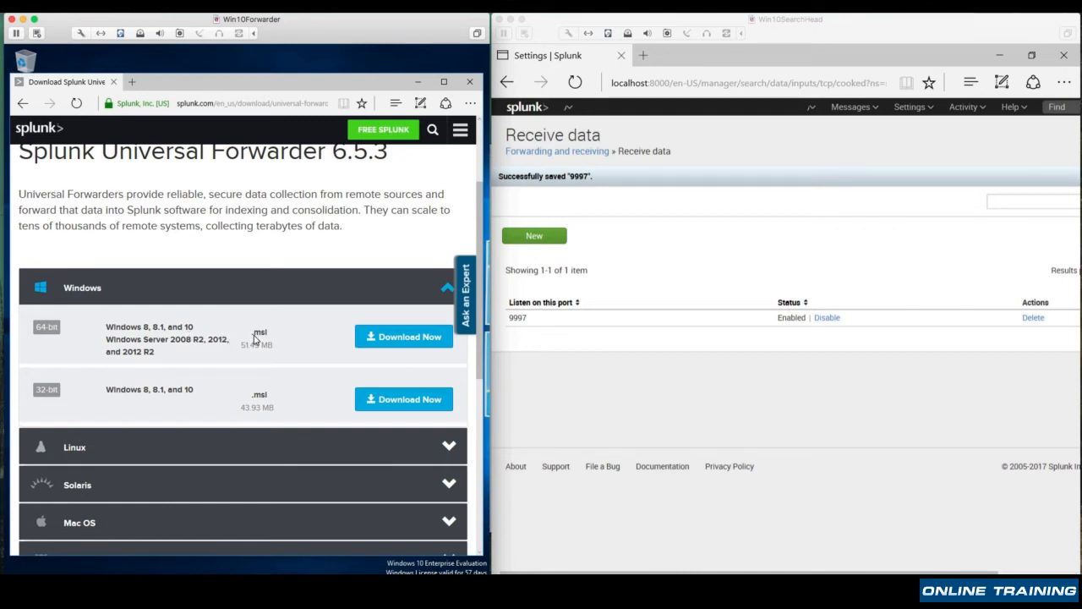
left_click(408, 341)
type("simi")
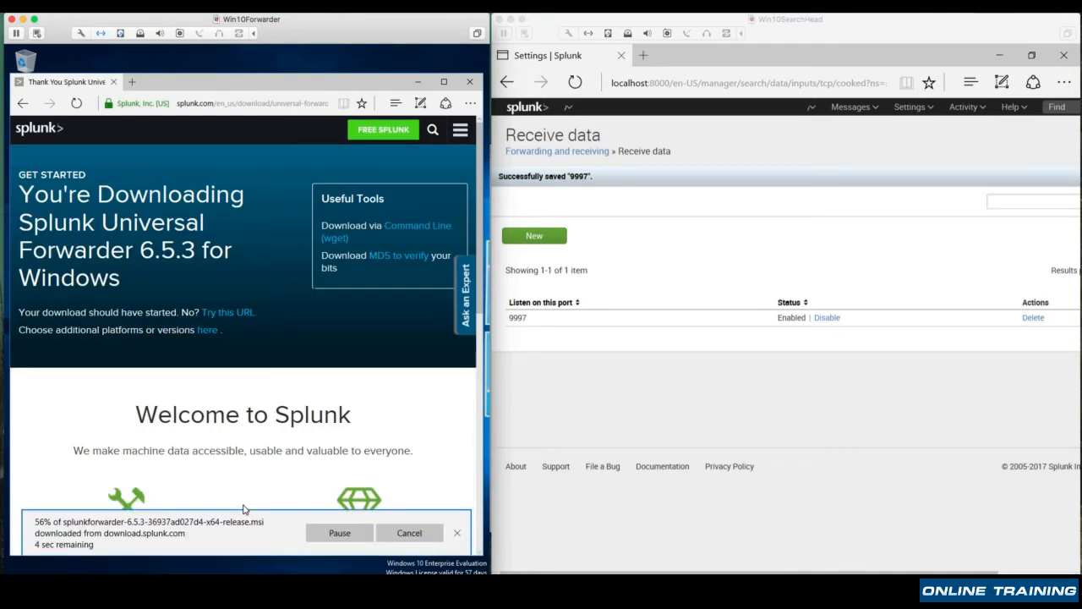
left_click(457, 539)
left_click(418, 81)
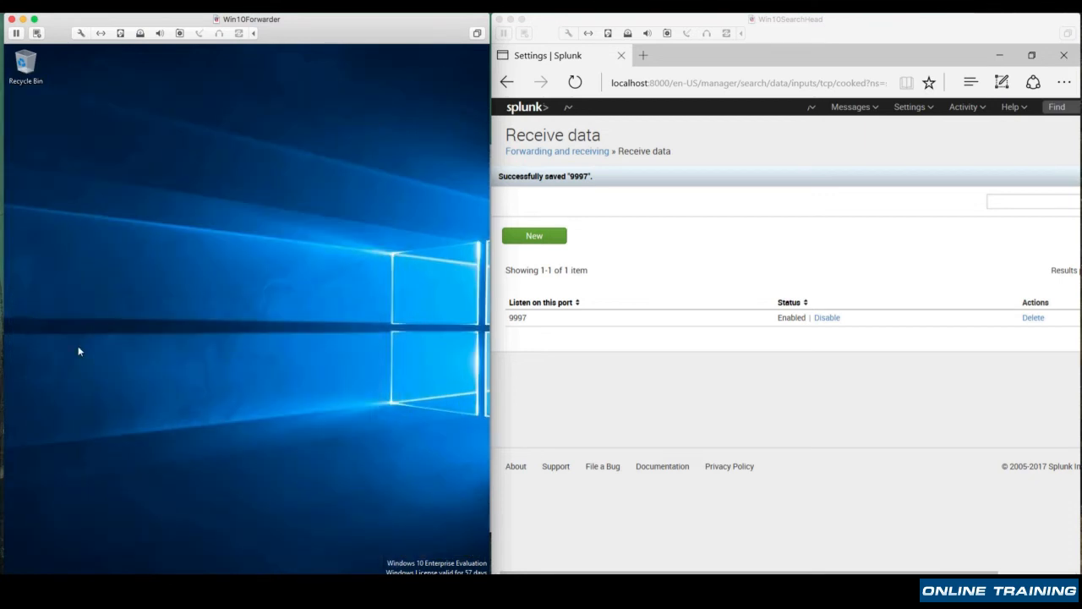
Launch the downloaded splunkforwarder 6.5.3 installer from the Downloads folder in File Explorer
key("super+e")
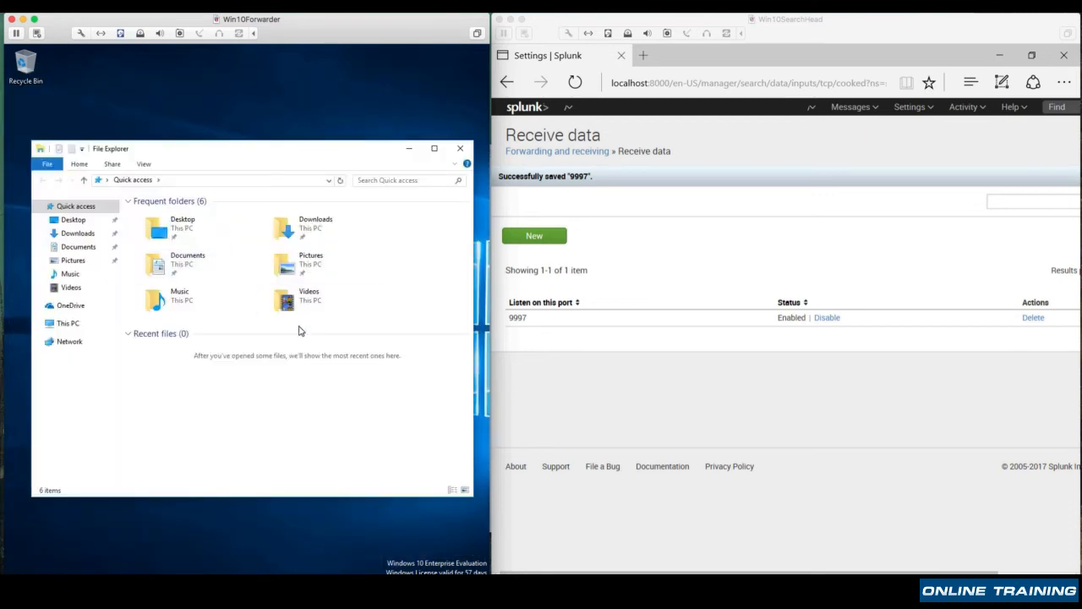
left_click(76, 235)
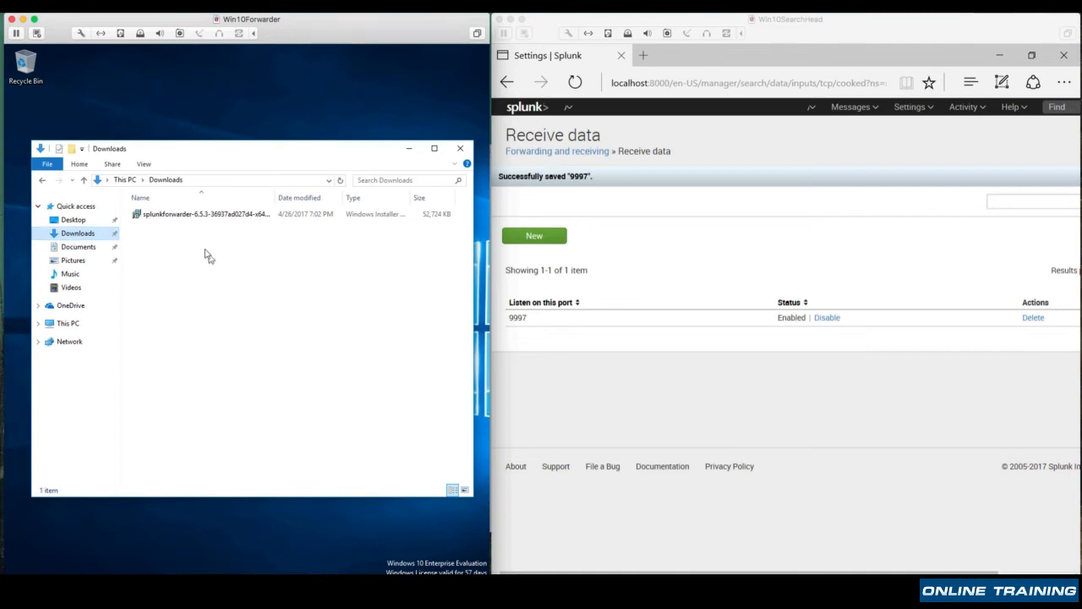
double_click(141, 216)
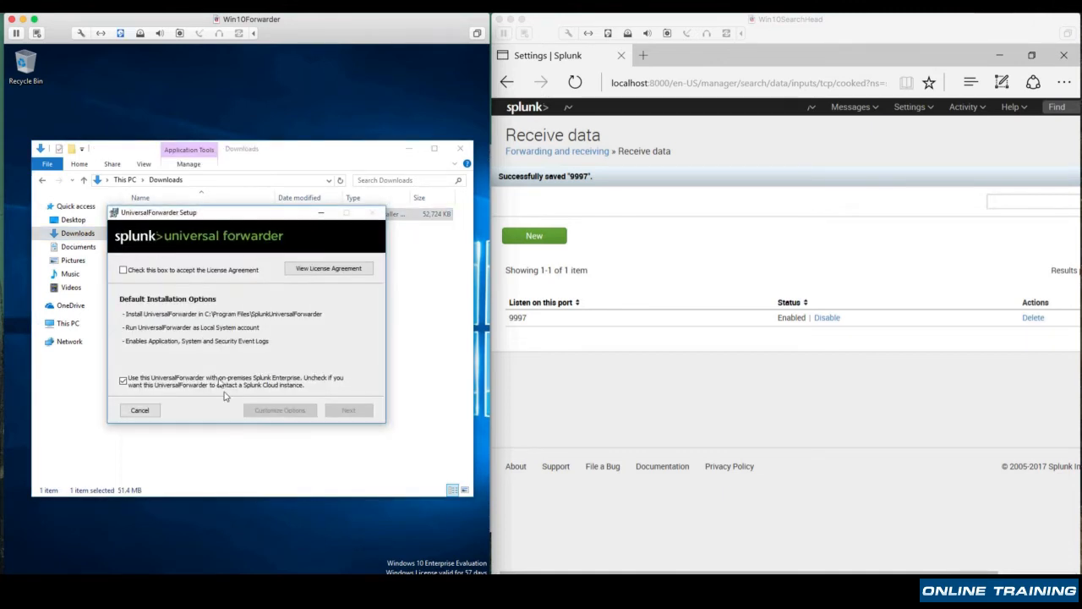
Accept the license and customize the installation, keeping the default install folder, no SSL certificate and the Local System account
left_click(122, 270)
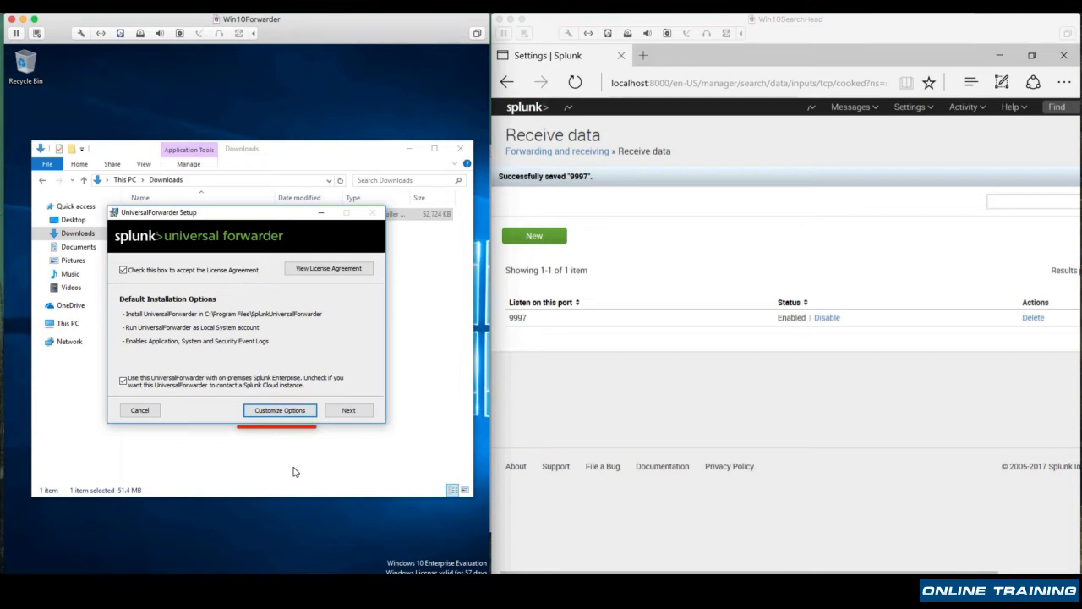
left_click(276, 411)
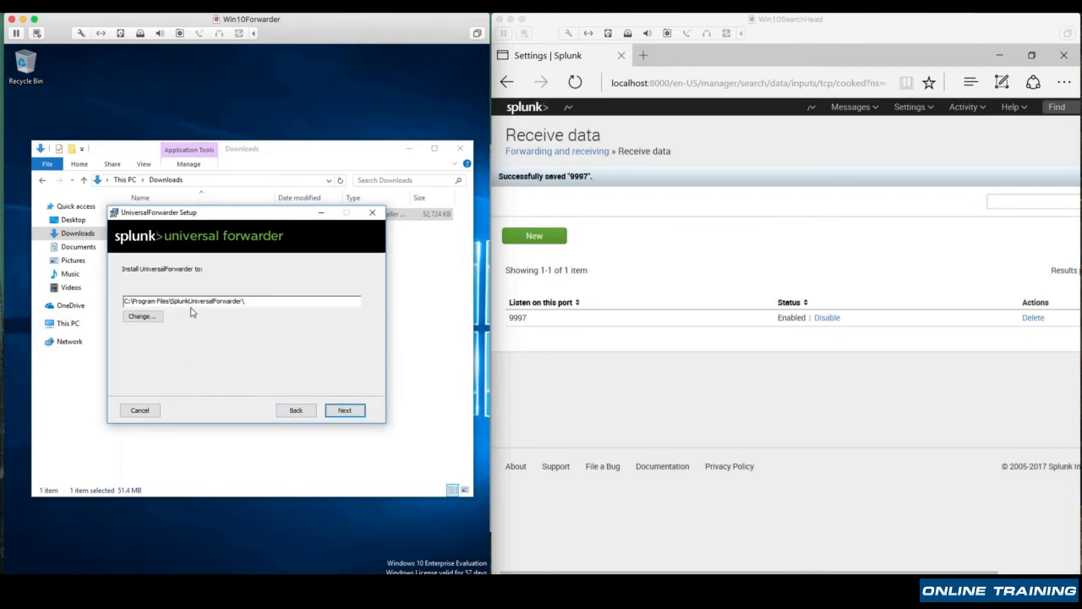
left_click(358, 413)
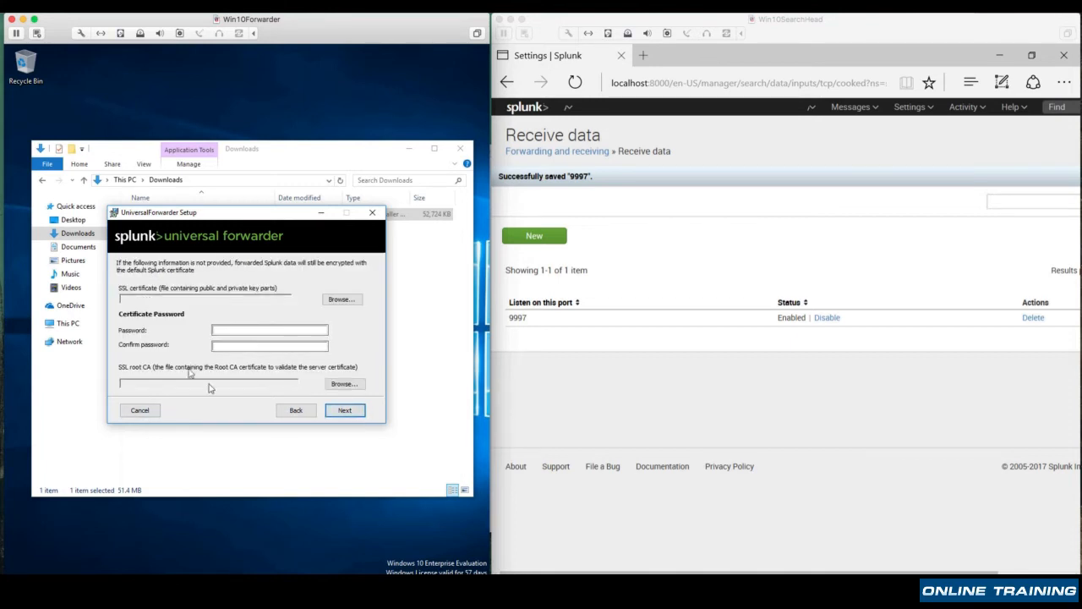
left_click(351, 411)
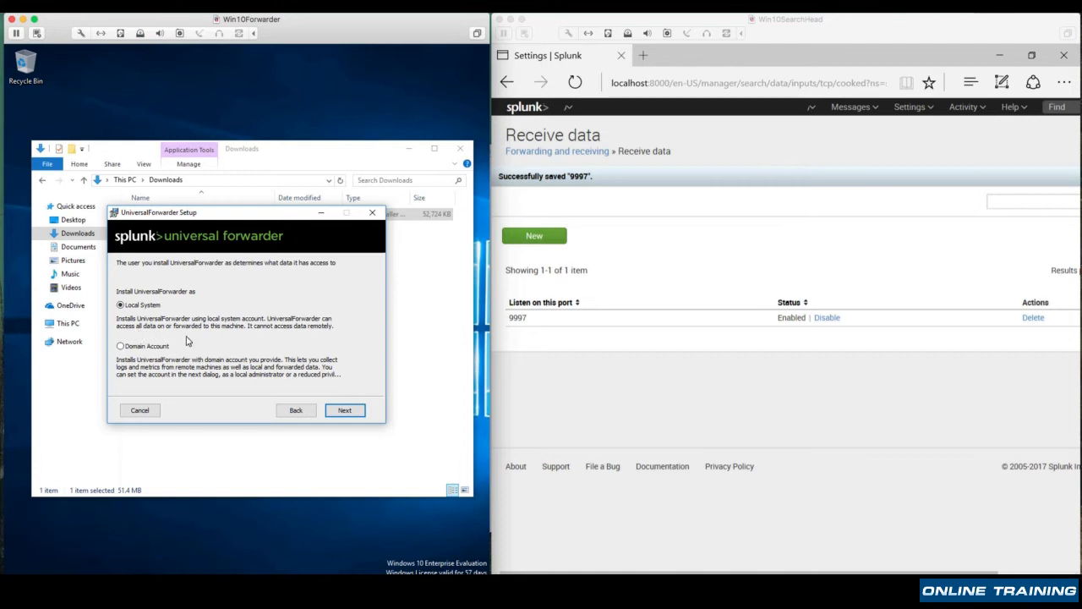
left_click(345, 410)
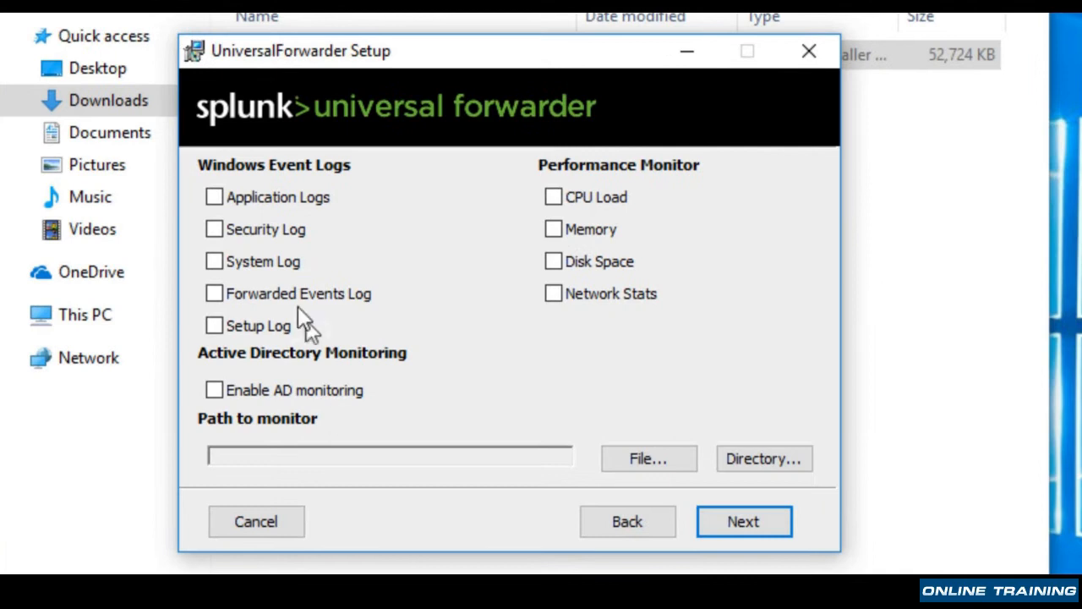
Enable all Windows event logs, all performance monitors and AD monitoring for the forwarder, and continue the setup
left_click(213, 198)
left_click(213, 230)
left_click(215, 261)
left_click(217, 294)
left_click(244, 326)
left_click(554, 229)
left_click(554, 260)
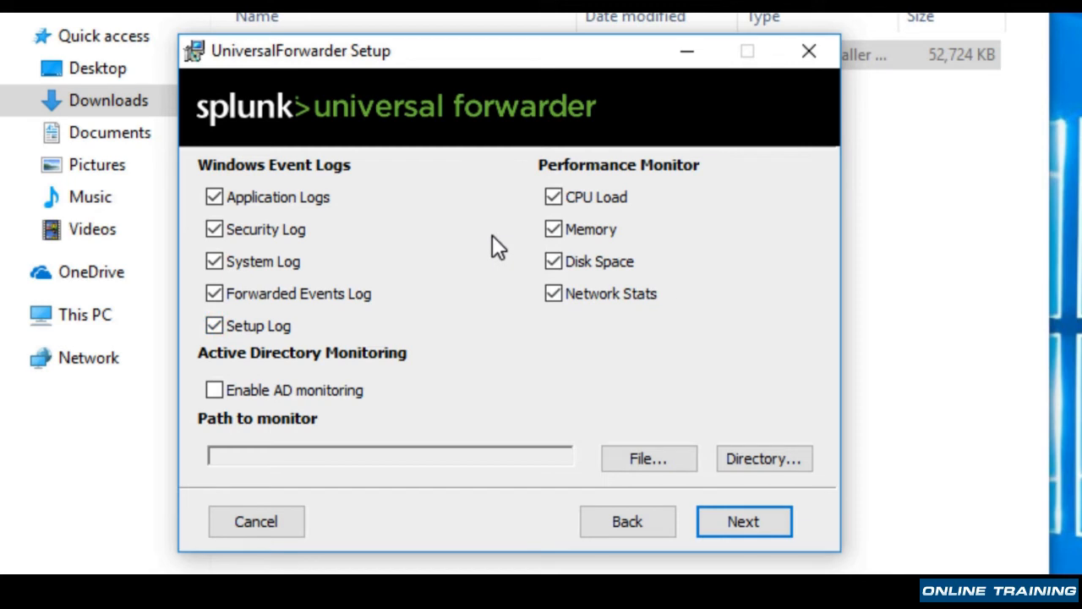
left_click(214, 390)
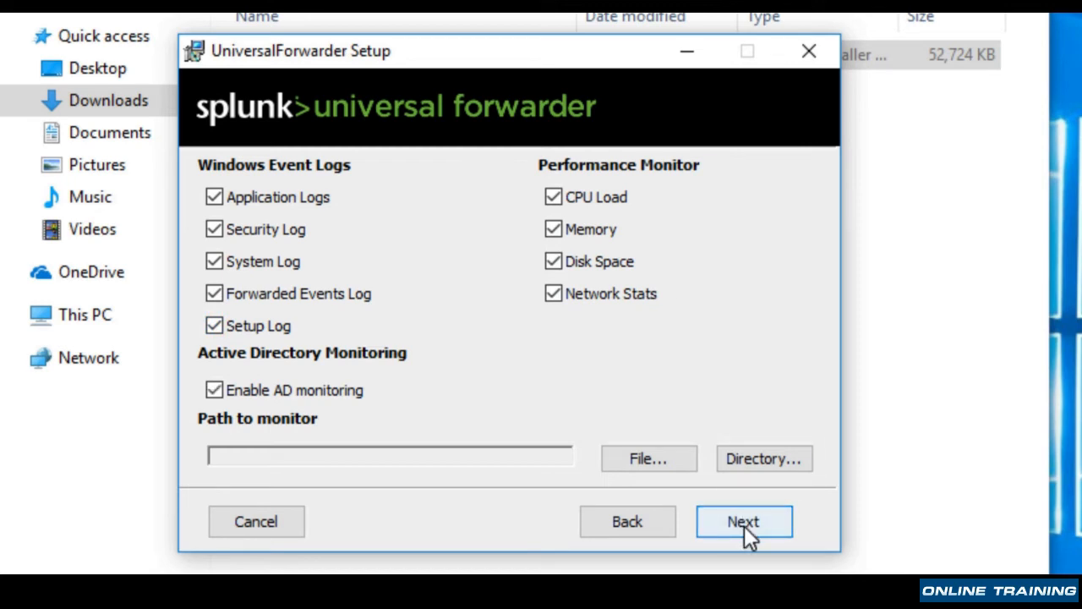
left_click(744, 524)
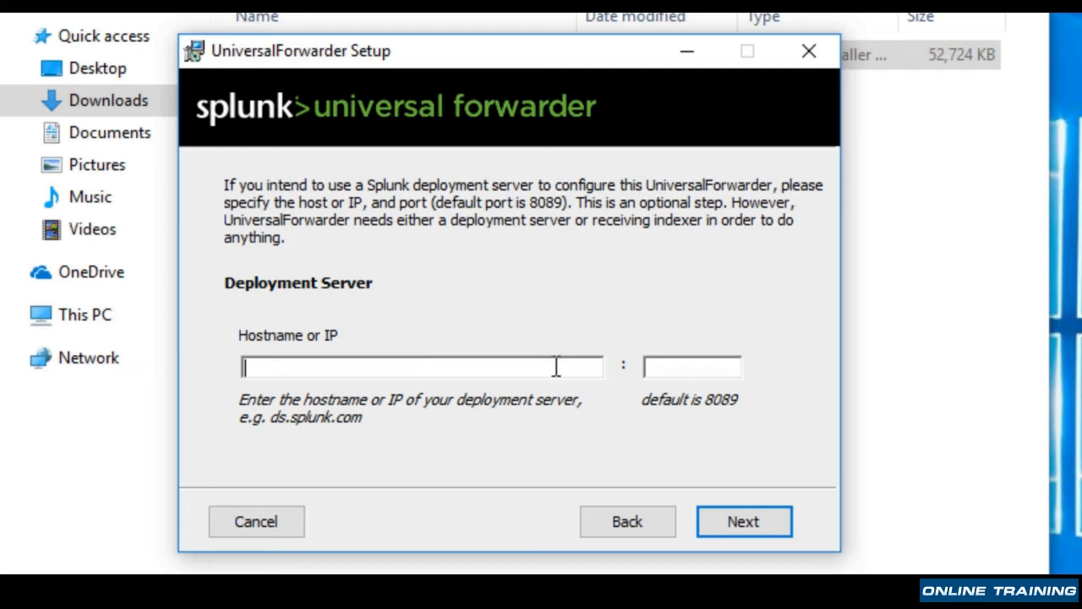
Set the deployment server to 172.16.182.150 with port 8089 and continue the setup
type("172.16.182.150")
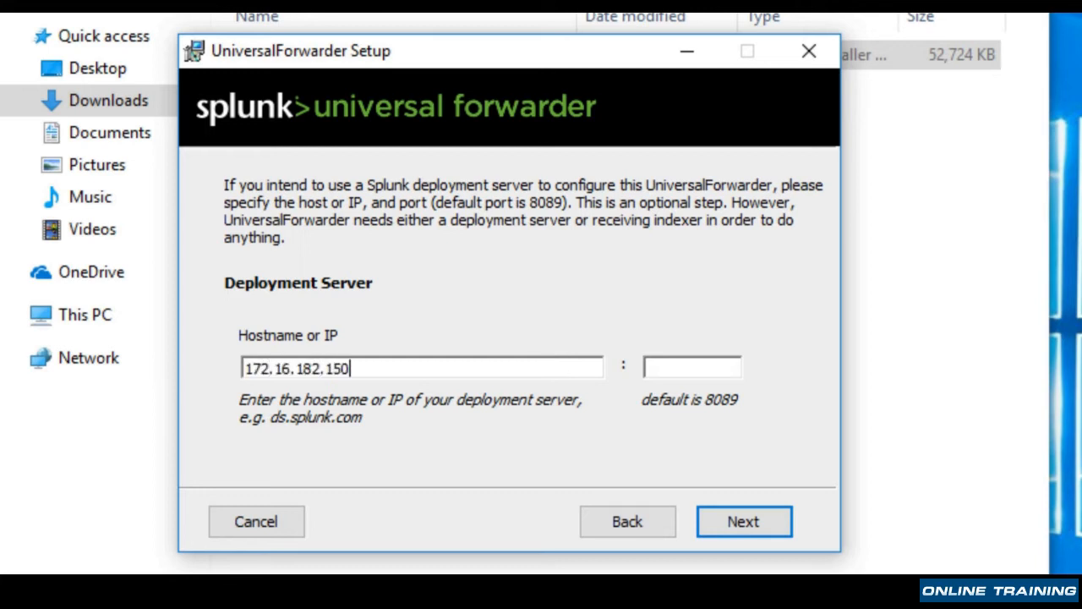
left_click(739, 369)
type("8089")
key("Return")
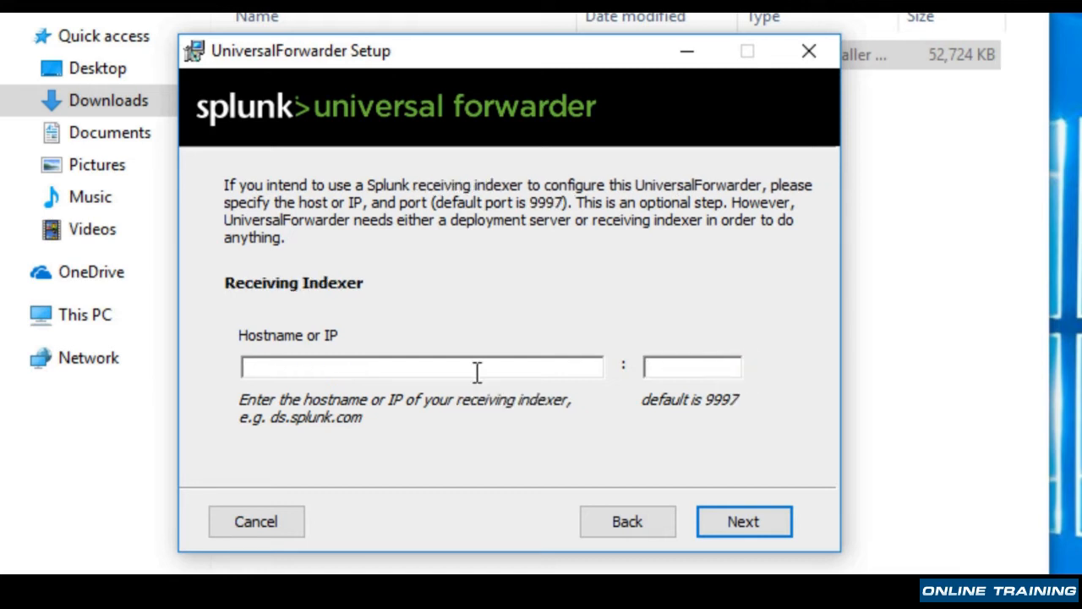
Set the receiving indexer to 172.16.182.150 with port 9997 and start the Universal Forwarder installation
type("172.16.182.150")
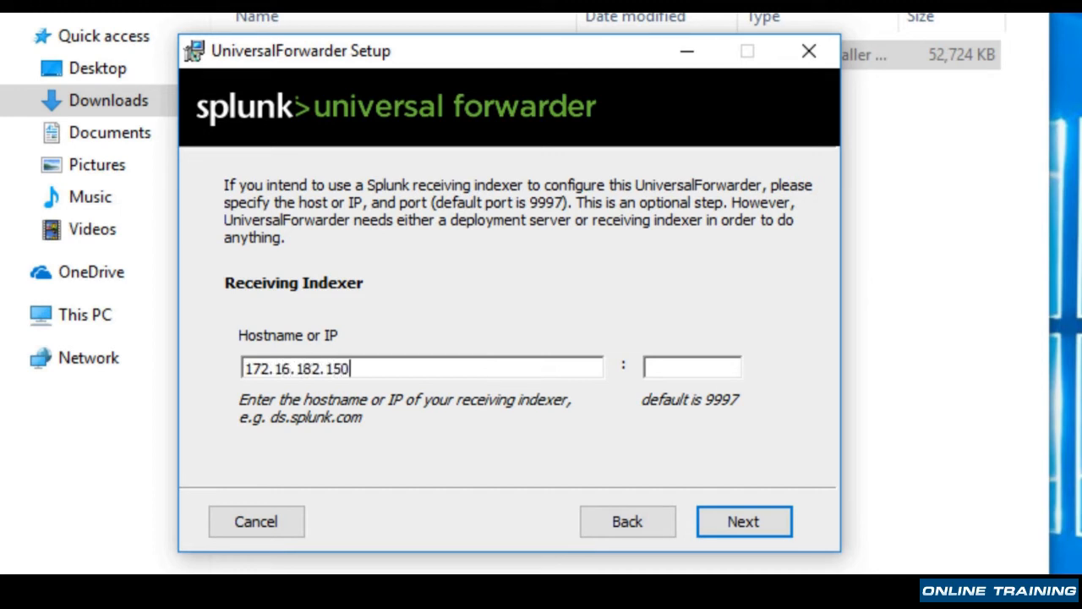
left_click(712, 368)
type("9997")
left_click(733, 518)
left_click(746, 520)
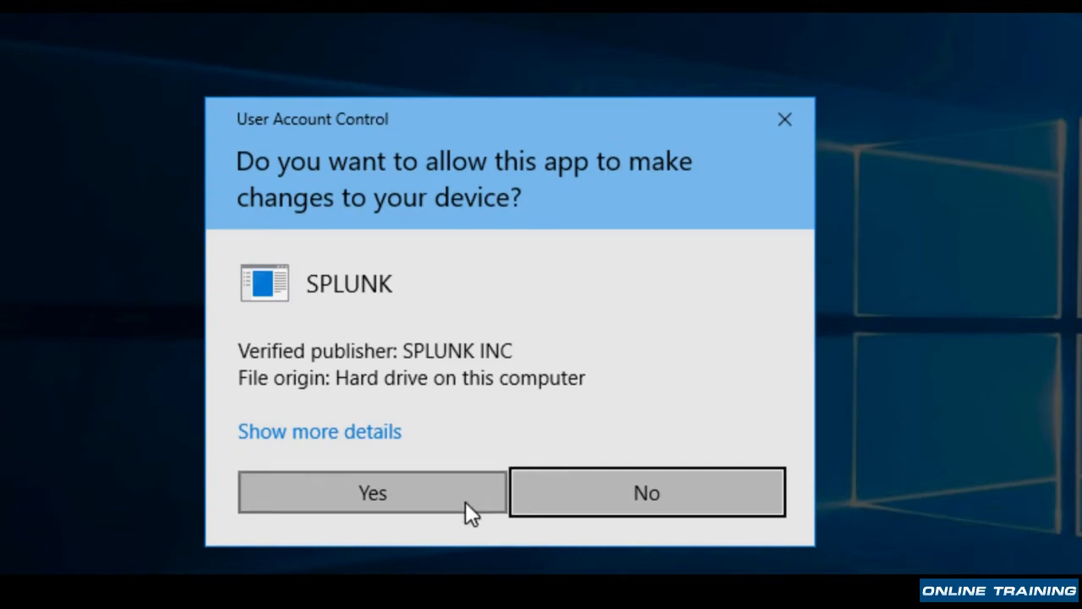
left_click(466, 504)
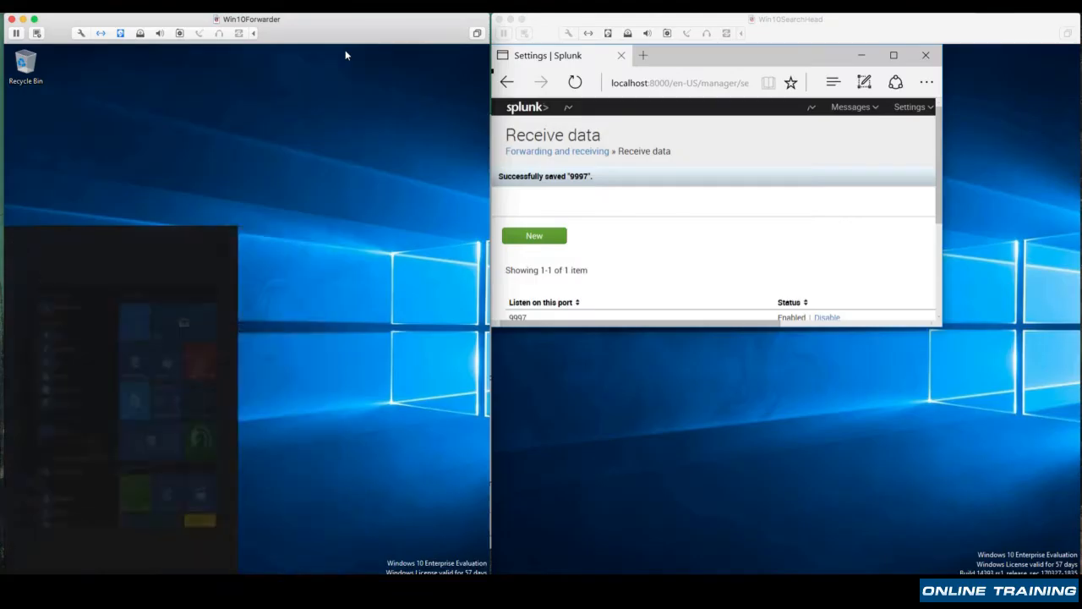
Search for Task Manager on the forwarder machine and launch it
type("task m")
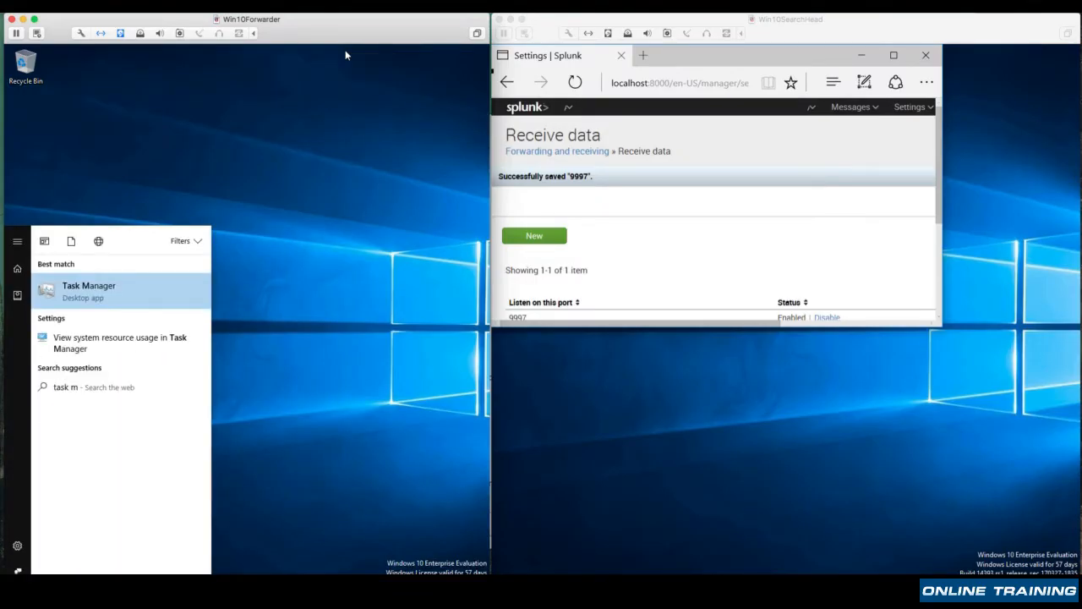
left_click(152, 287)
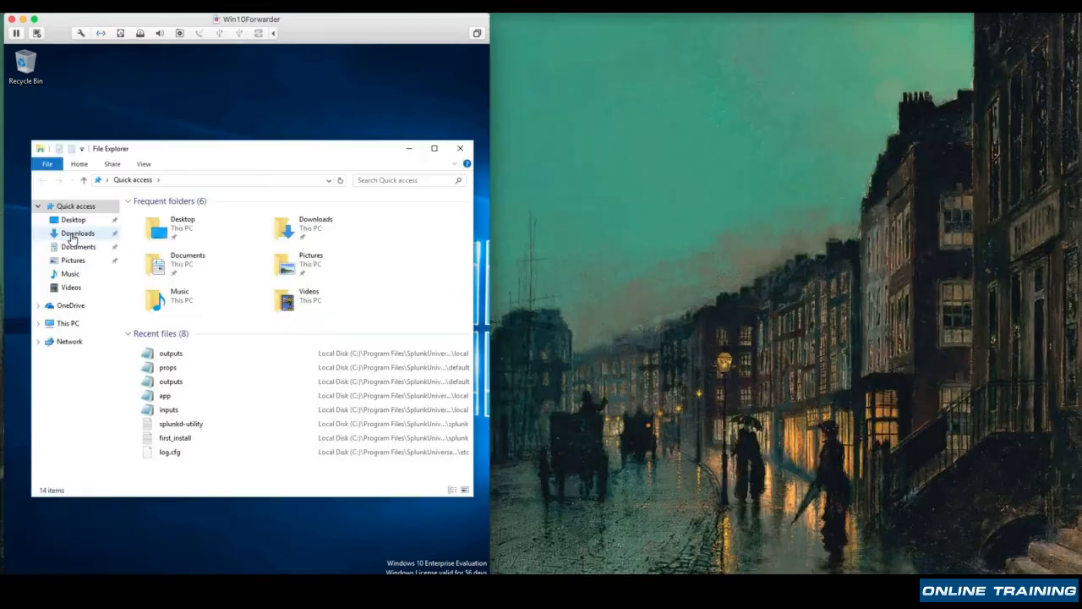
Relaunch the splunkforwarder 6.5.3 installer from Downloads, accept the license and customize the installation with its default options
left_click(73, 233)
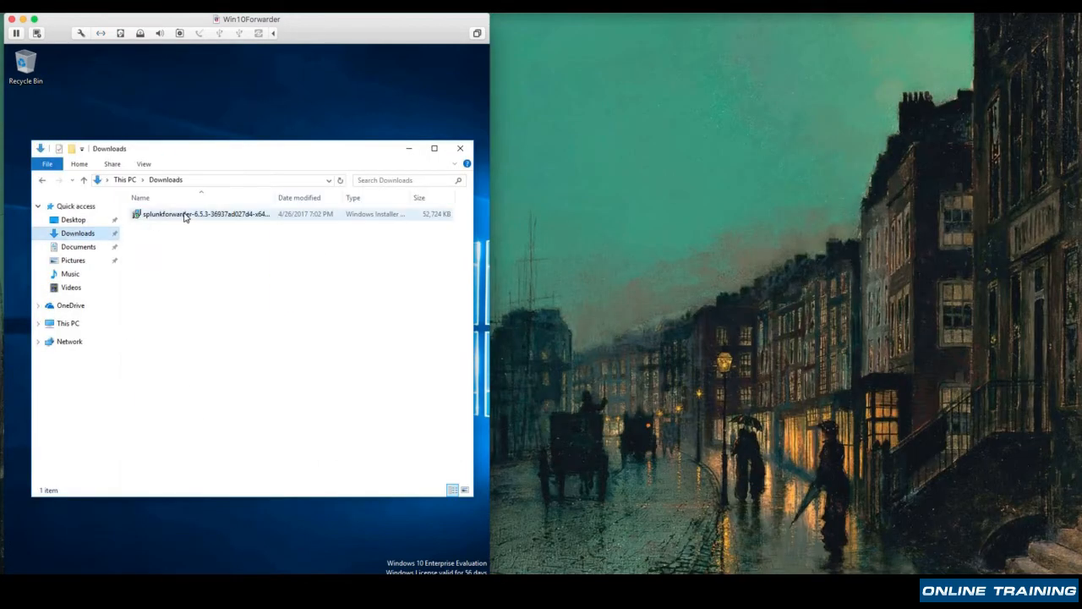
double_click(203, 214)
left_click(120, 274)
left_click(286, 414)
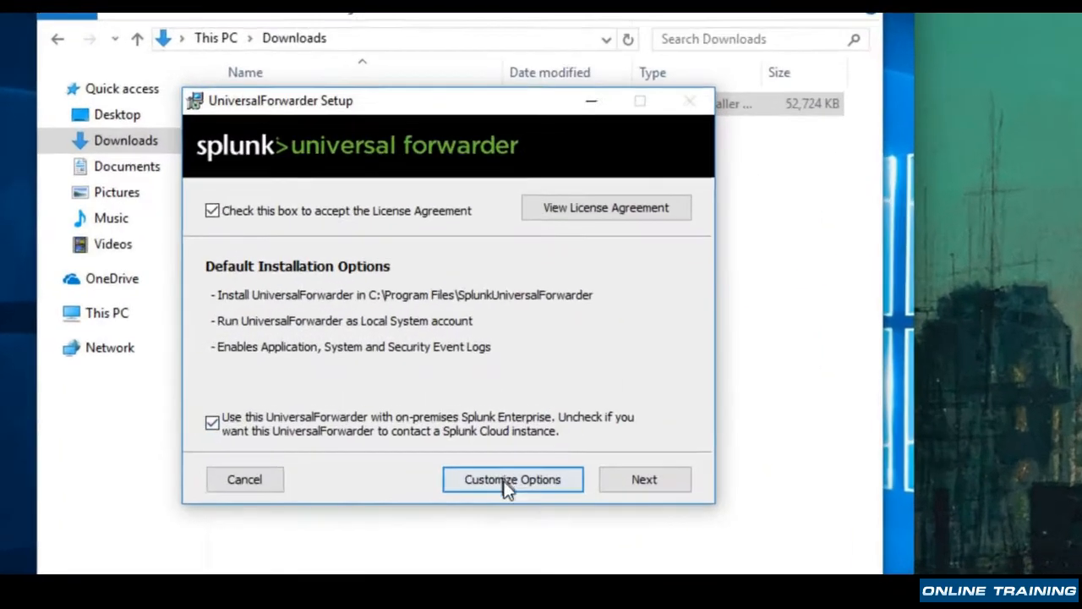
left_click(719, 500)
left_click(739, 499)
left_click(739, 500)
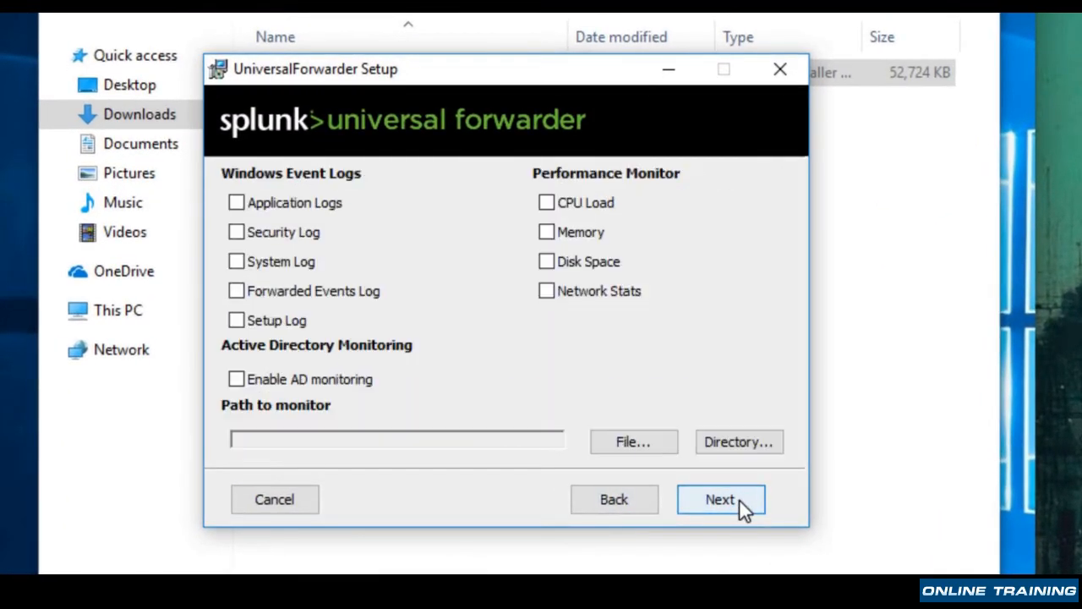
Select all five Windows event logs, all four performance monitors and AD monitoring, and continue the setup
left_click(236, 202)
left_click(236, 232)
left_click(236, 261)
left_click(236, 291)
left_click(236, 320)
left_click(546, 203)
left_click(546, 232)
left_click(546, 262)
left_click(546, 291)
left_click(236, 379)
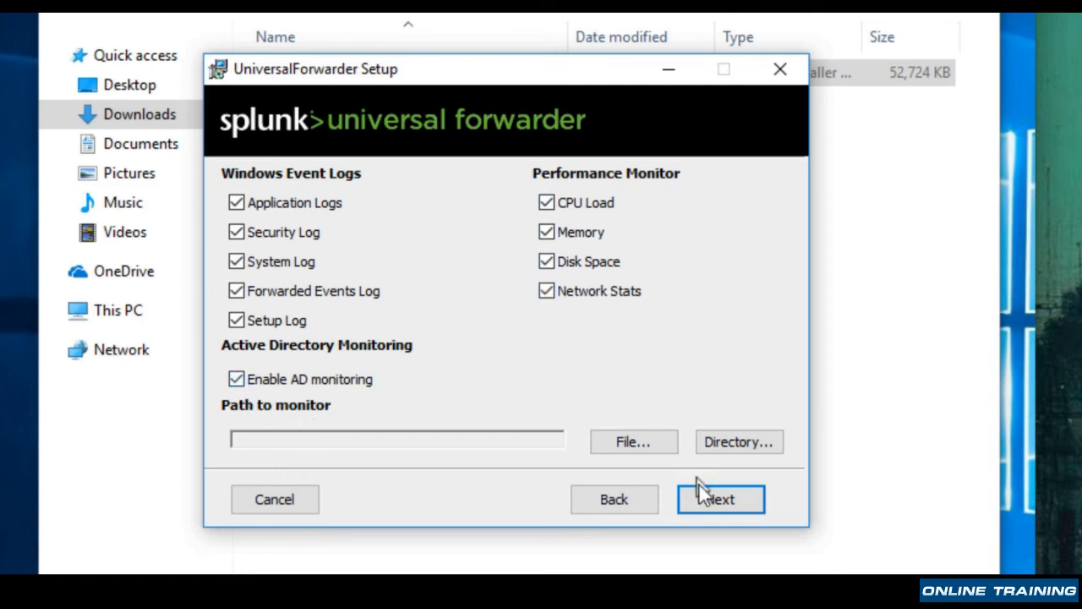
left_click(707, 499)
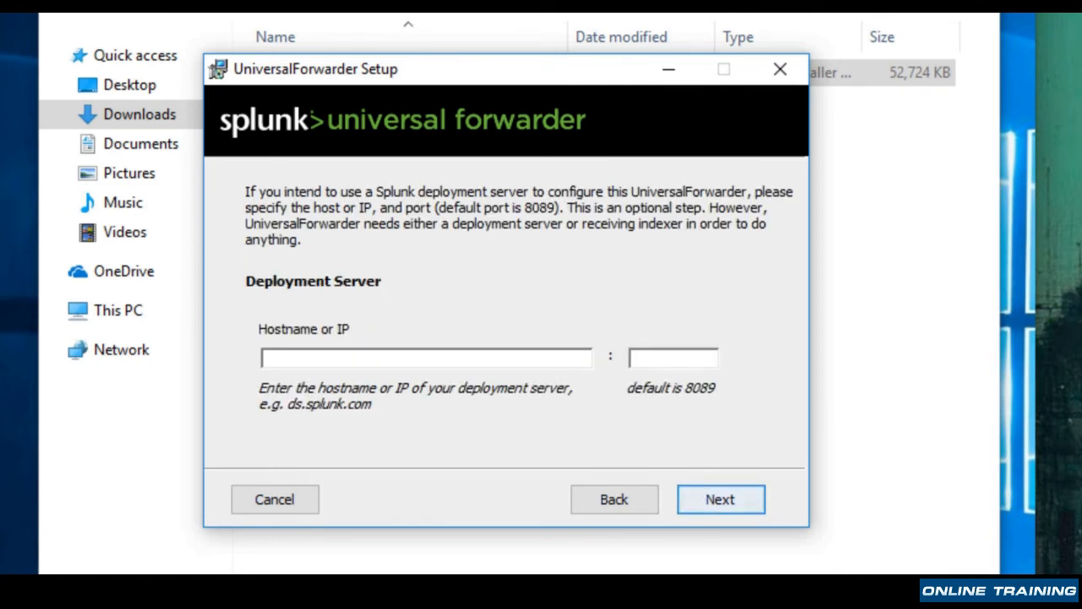
Leave the deployment server and receiving indexer empty, acknowledge the notice and run the installation
left_click(731, 506)
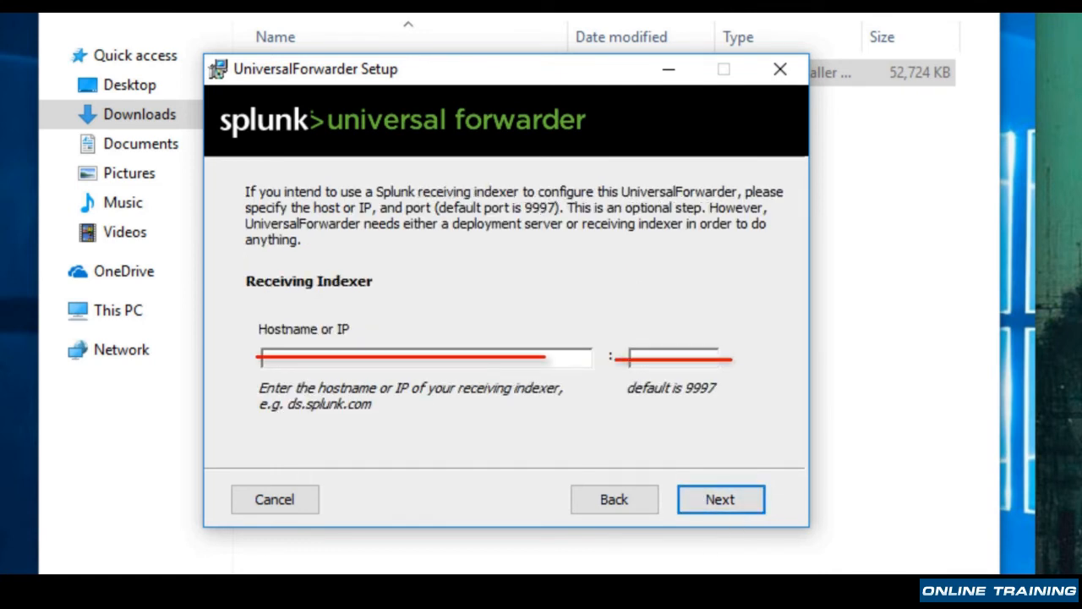
left_click(733, 507)
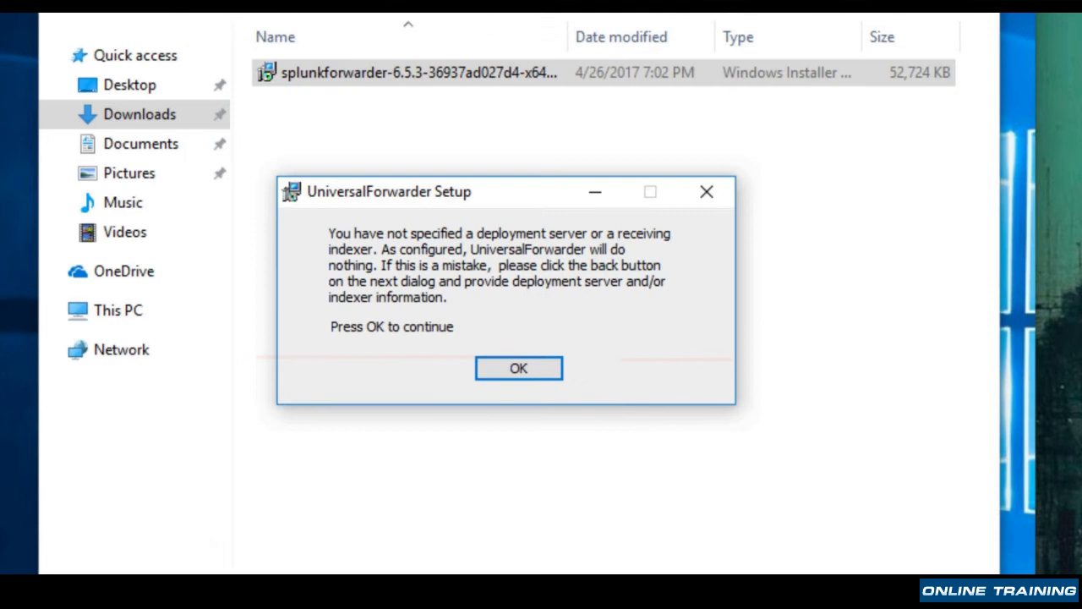
left_click(510, 370)
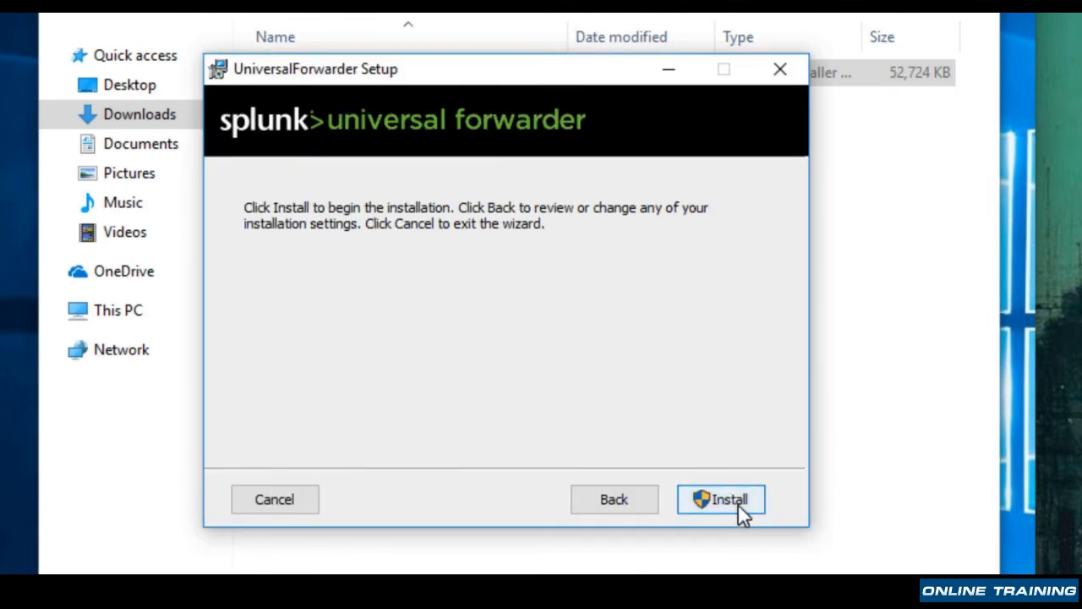
left_click(738, 506)
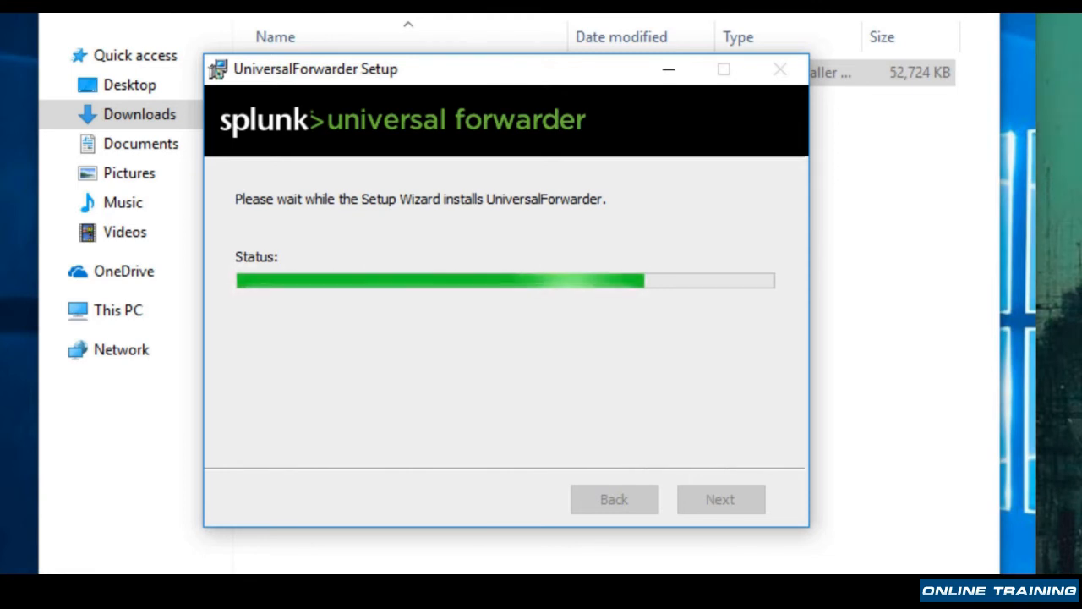
left_click(742, 505)
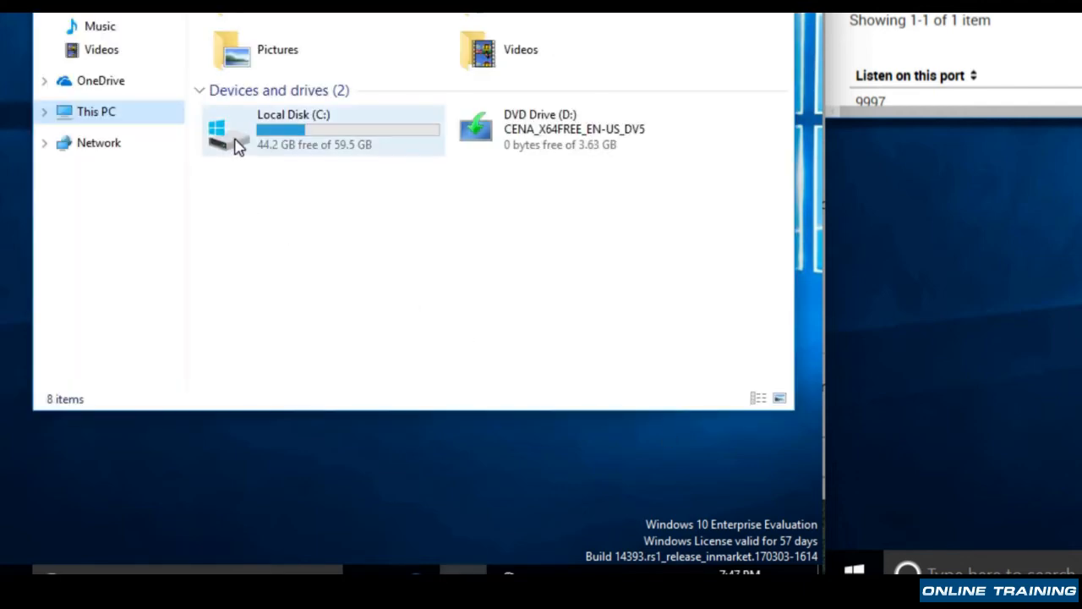
Browse drive C: to the Program Files\SplunkUniversalForwarder\etc\system\local folder on the forwarder machine
double_click(234, 141)
double_click(299, 20)
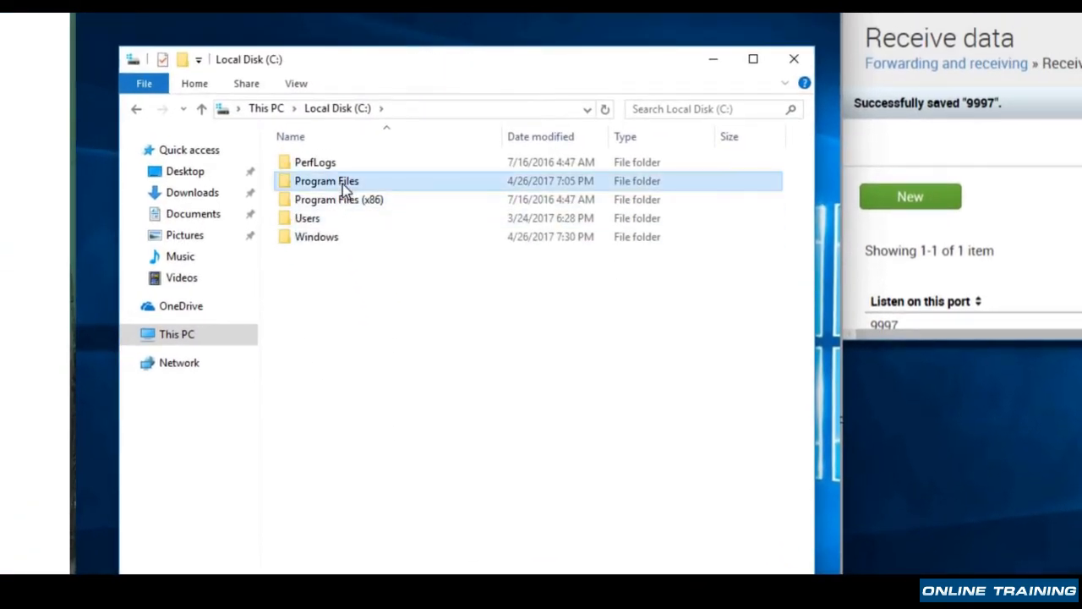
left_click(394, 204)
double_click(394, 206)
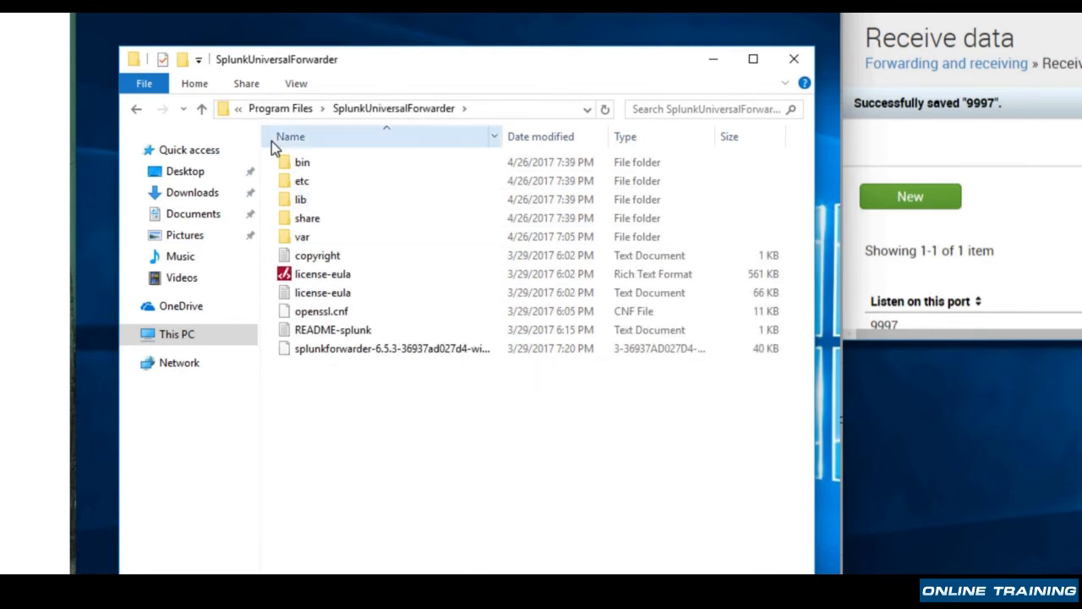
double_click(326, 181)
double_click(360, 315)
double_click(307, 203)
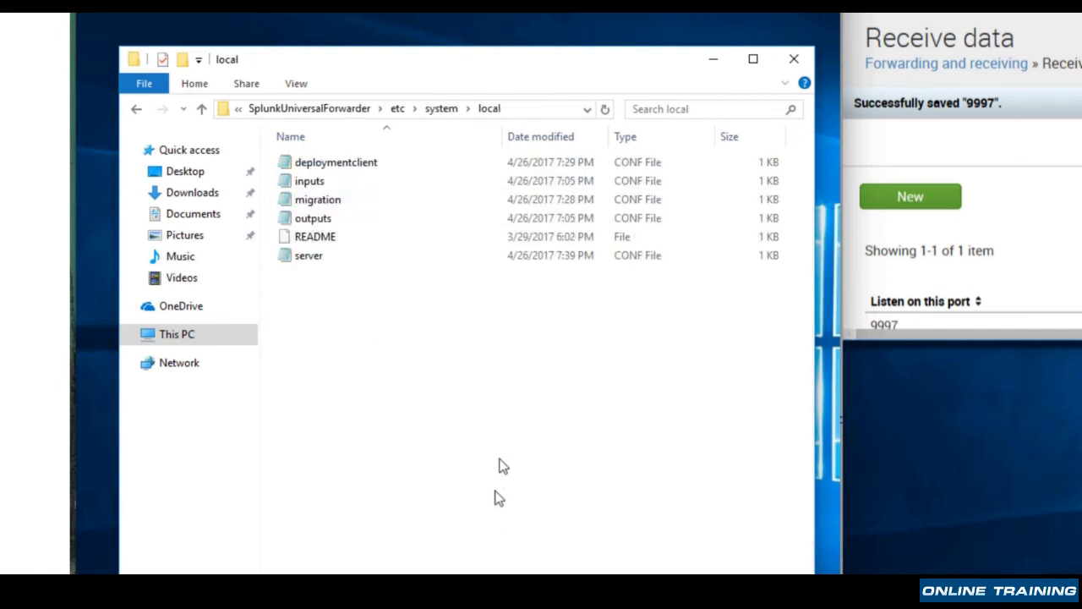
Check the server address and port in the outputs CONF file, and close the file and its folder
double_click(320, 225)
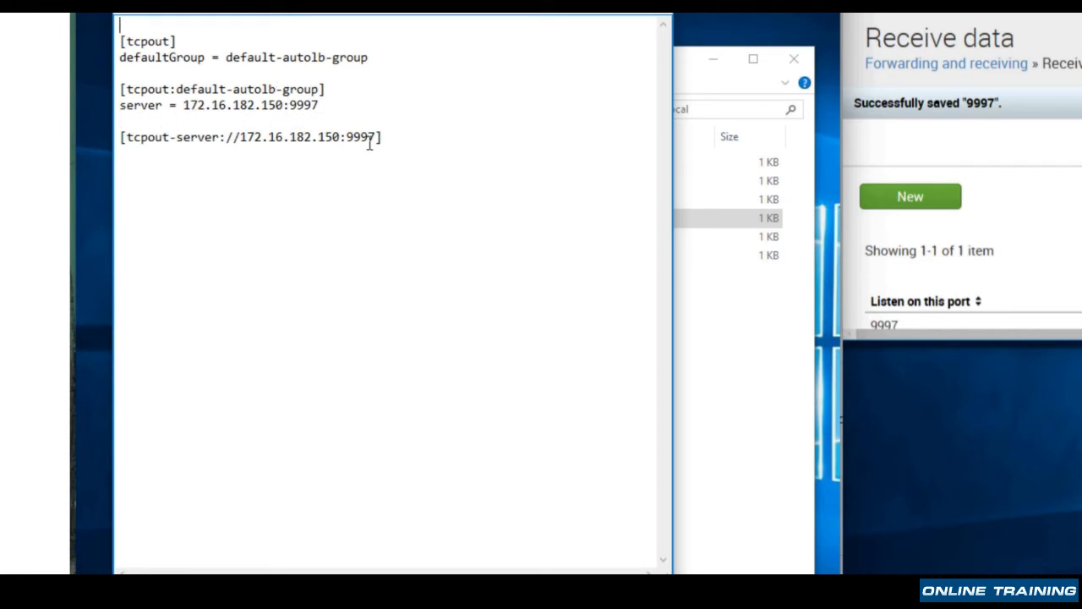
key("alt+F4")
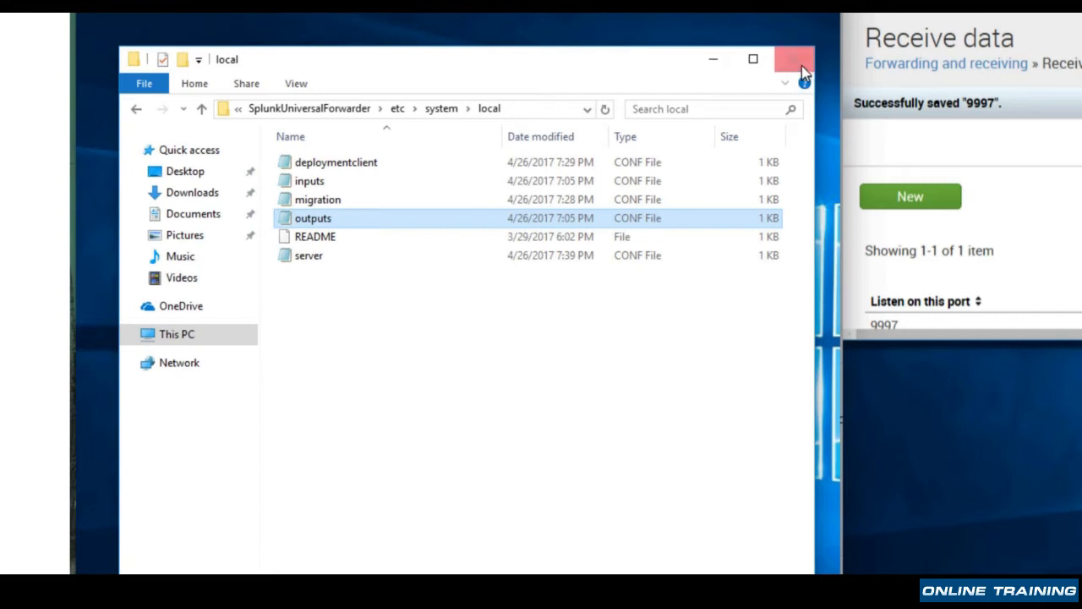
left_click(794, 58)
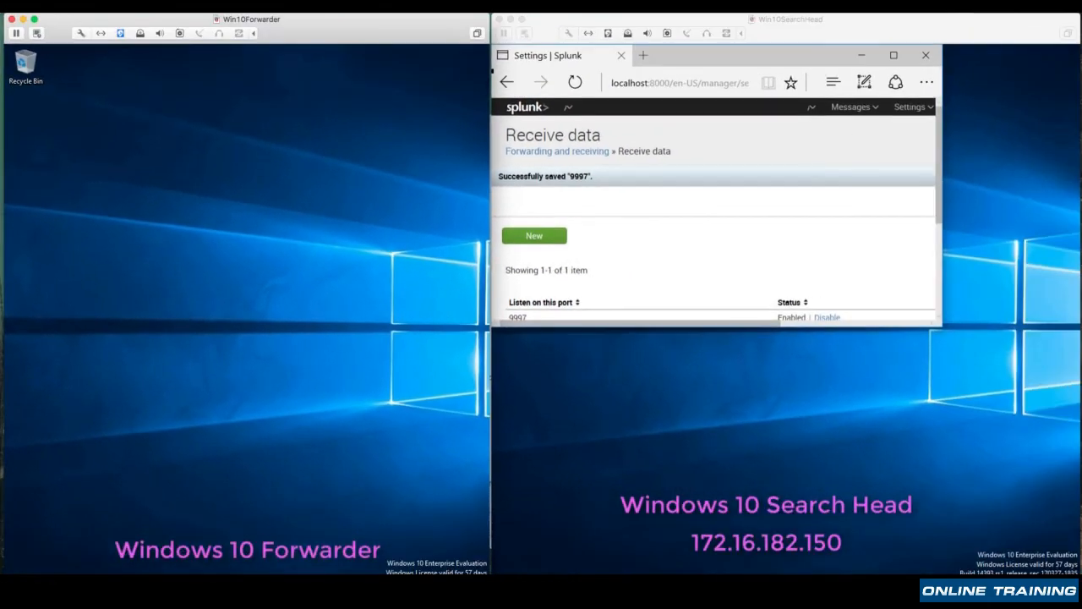
Open services.msc on the forwarder machine and check the SplunkForwarder Service's status, startup type and logon account
key("super")
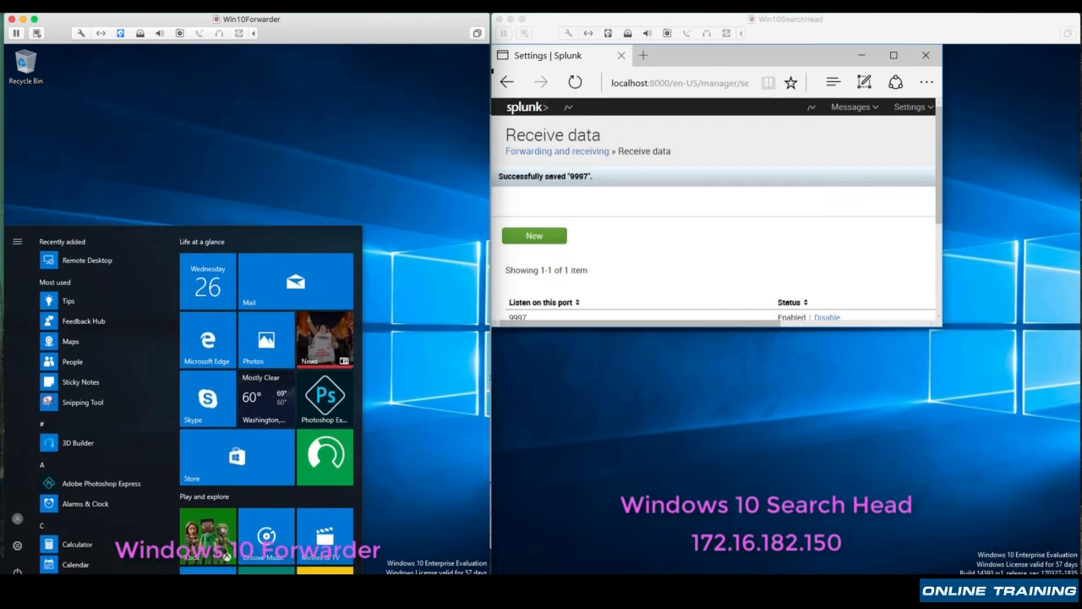
type("services.msc")
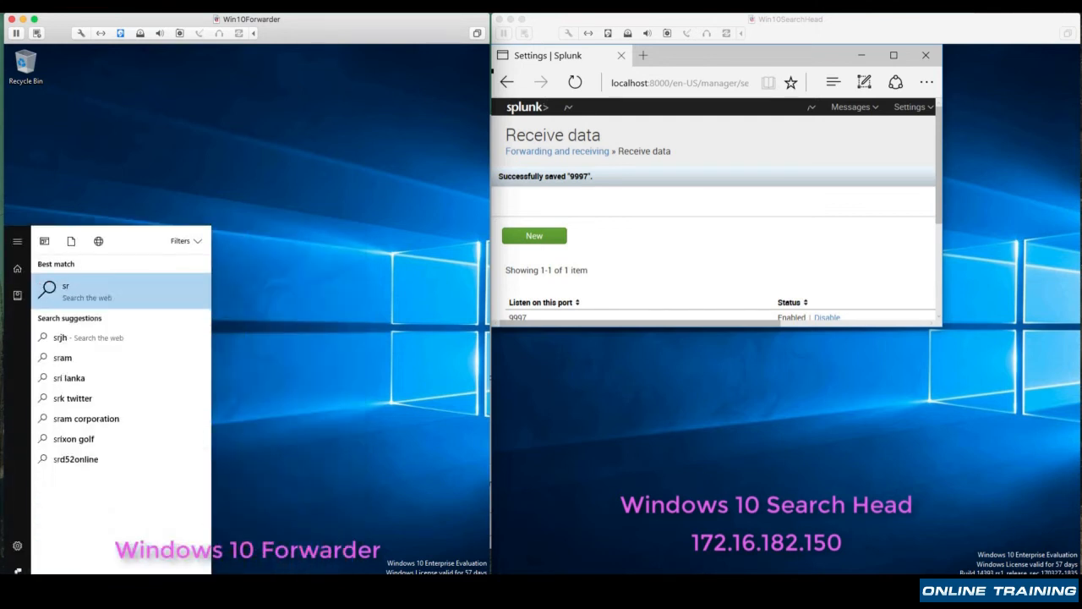
key("Return")
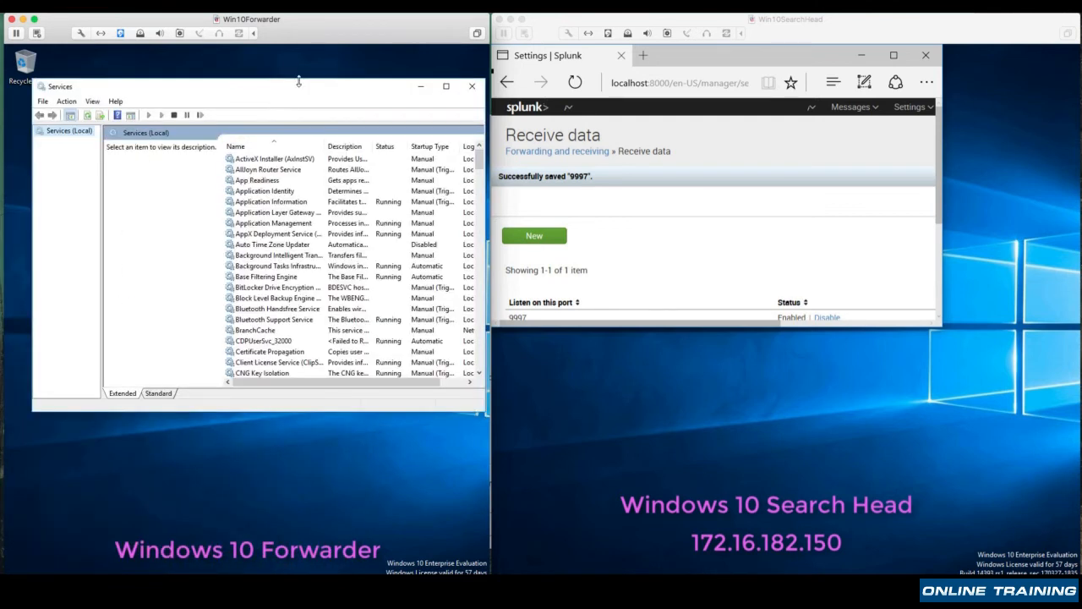
left_click_drag(288, 85, 264, 89)
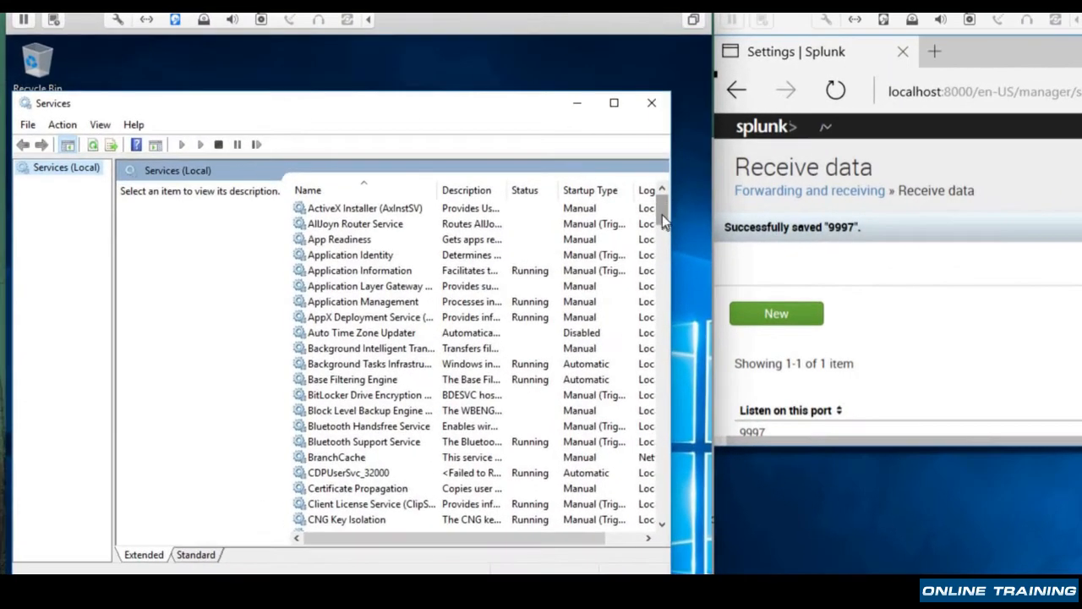
left_click_drag(558, 190, 557, 384)
left_click_drag(661, 444, 662, 412)
left_click(351, 303)
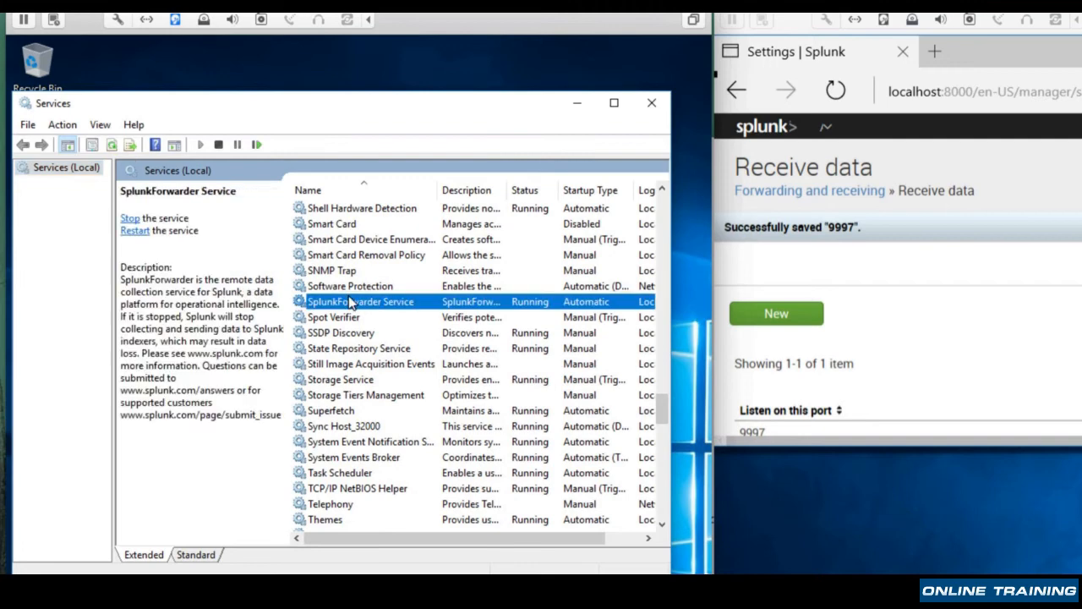
left_click_drag(483, 538, 528, 537)
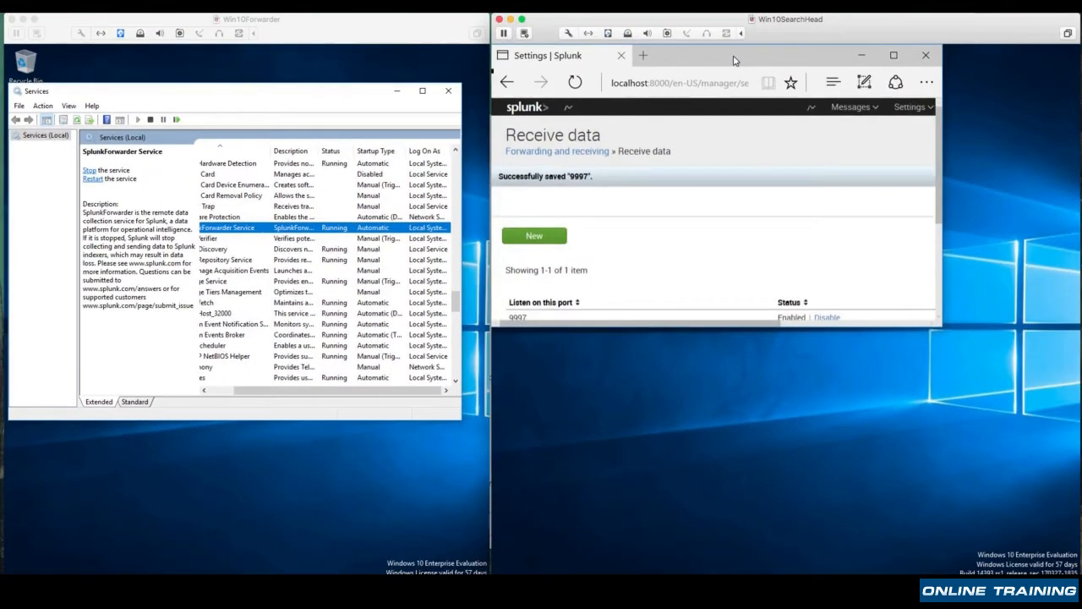
Switch to Splunk on the search head, open the Search & Reporting app and check its data summary
left_click_drag(734, 61, 761, 78)
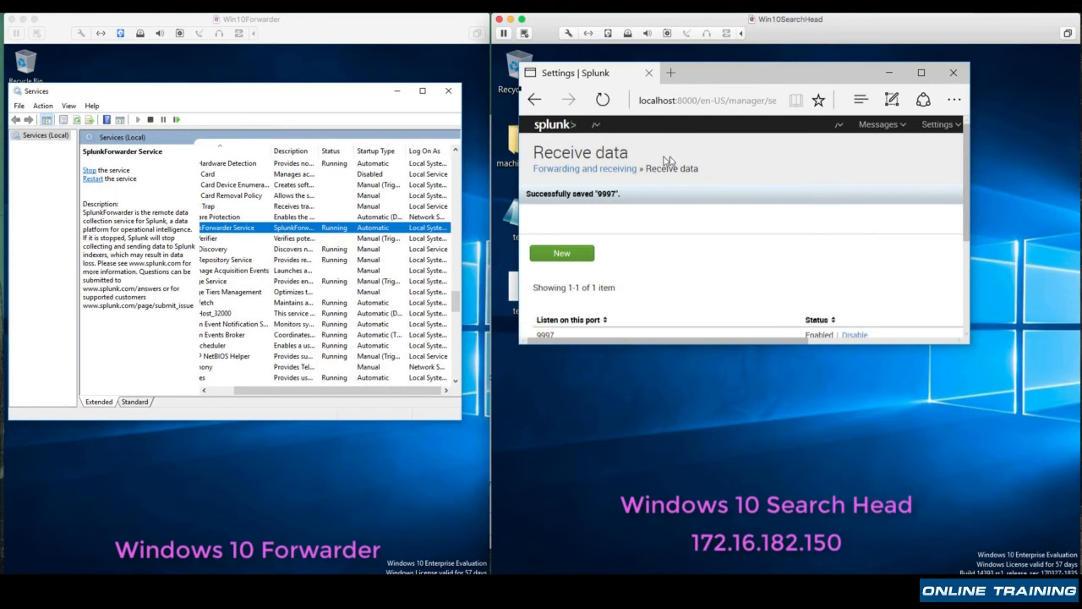
left_click(558, 125)
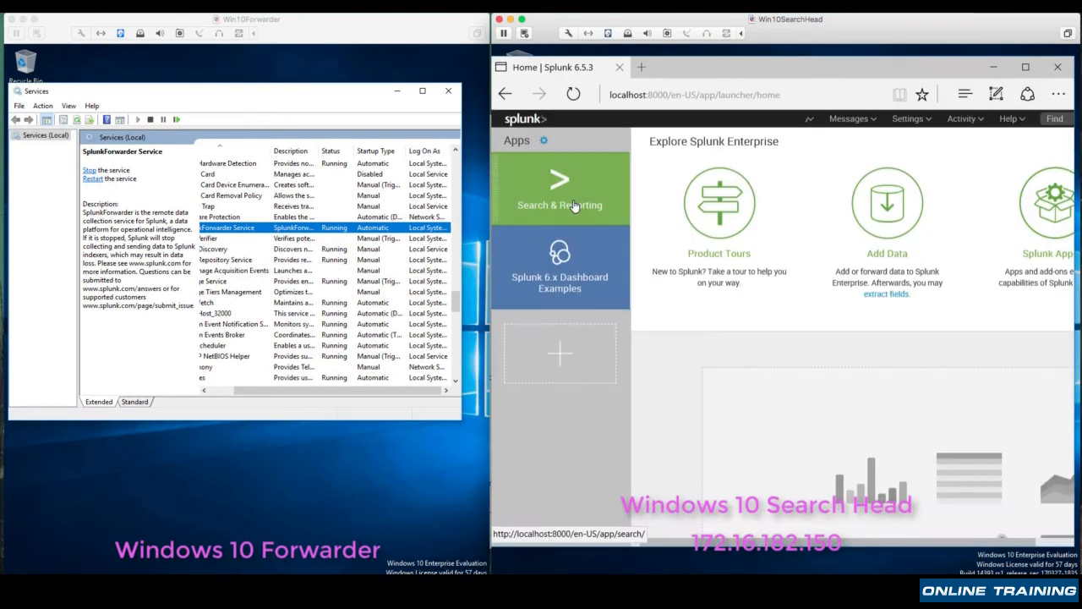
left_click(575, 206)
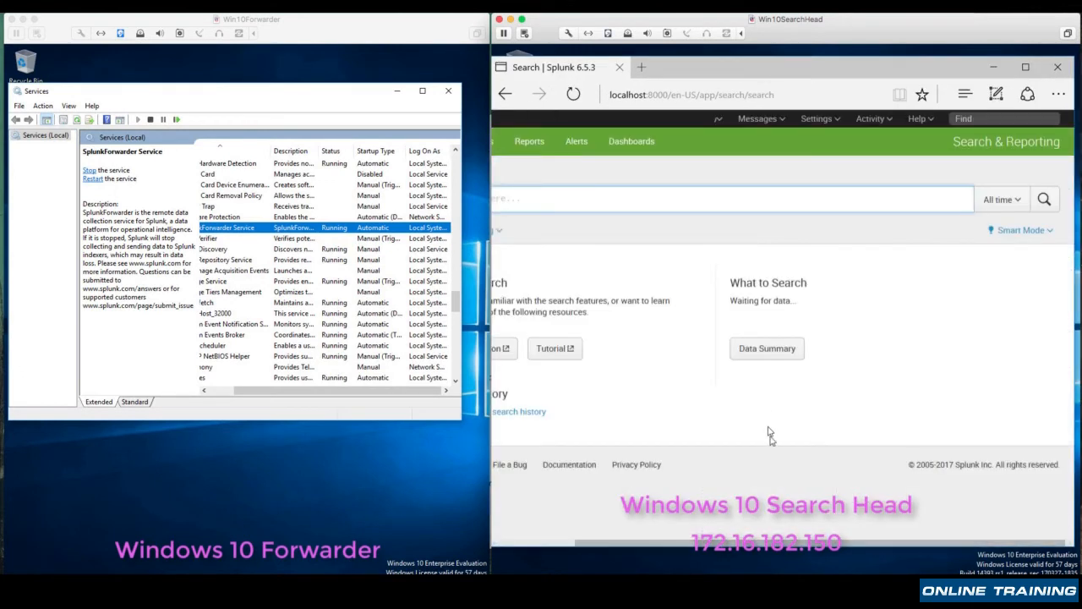
left_click(771, 349)
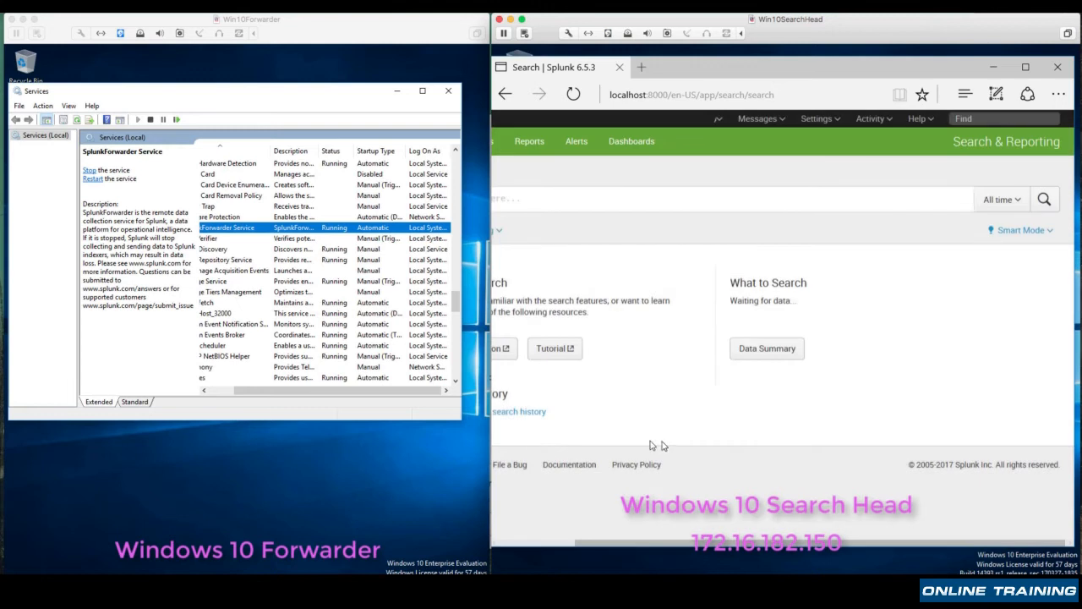
left_click_drag(674, 543, 583, 542)
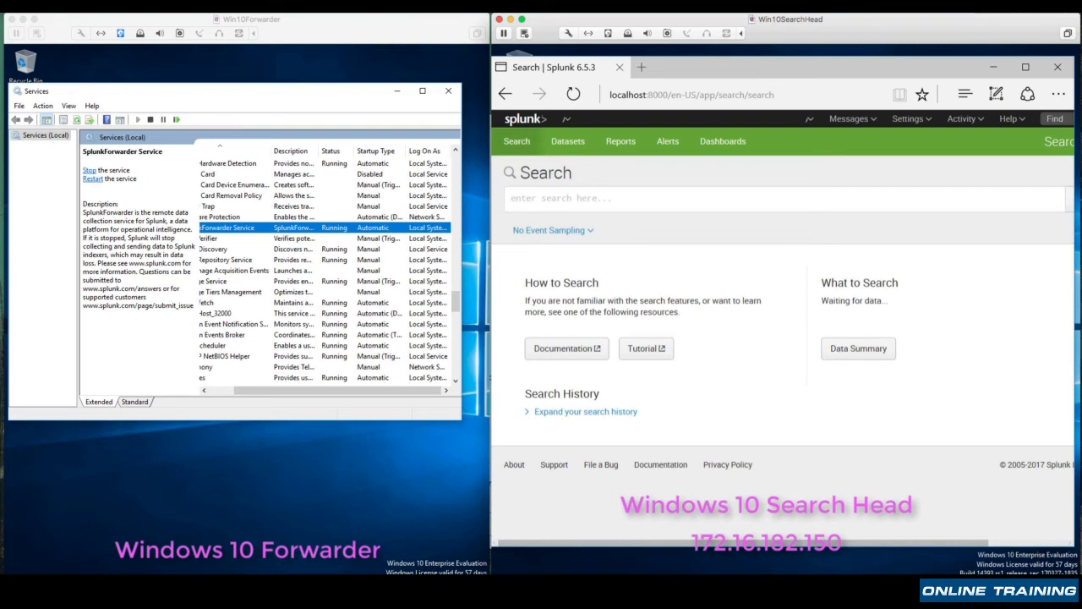
Turn off Windows Firewall for both private and public networks on the search head, and minimize the firewall window
key("super")
type("wind")
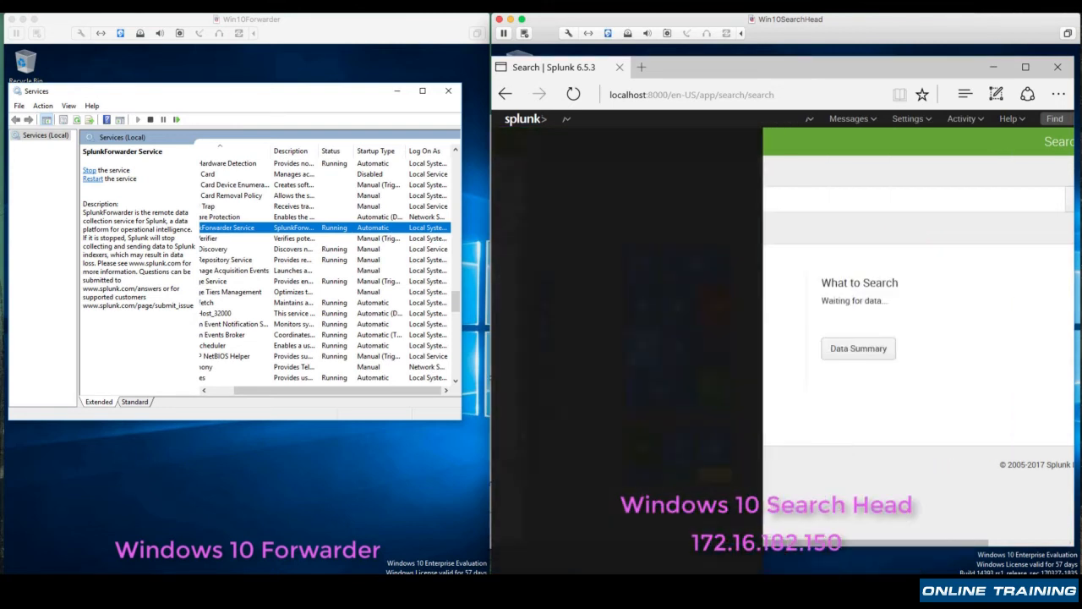
type("ows fire")
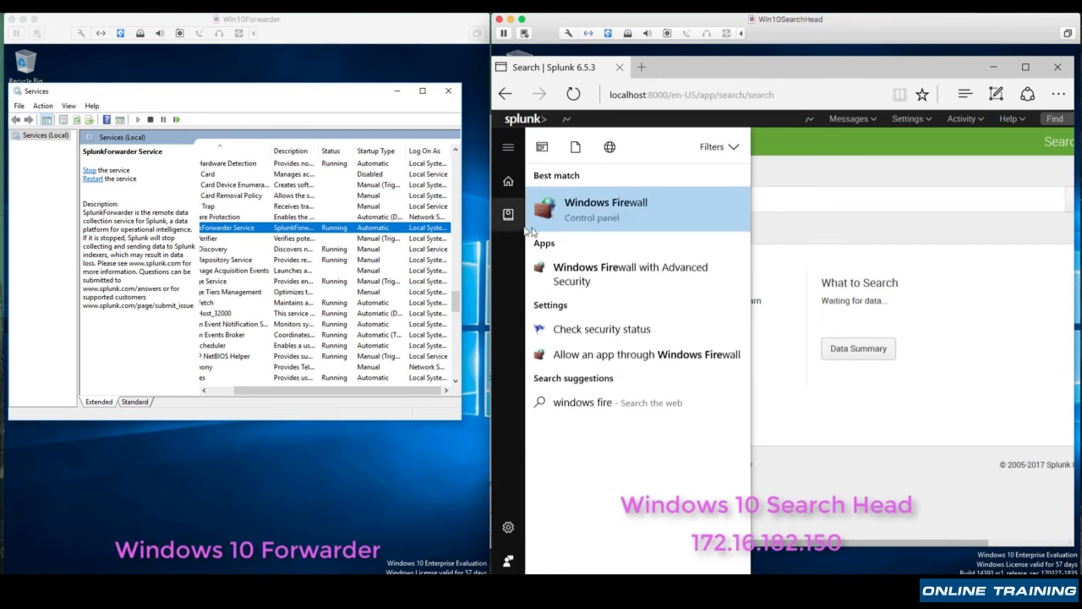
key("Return")
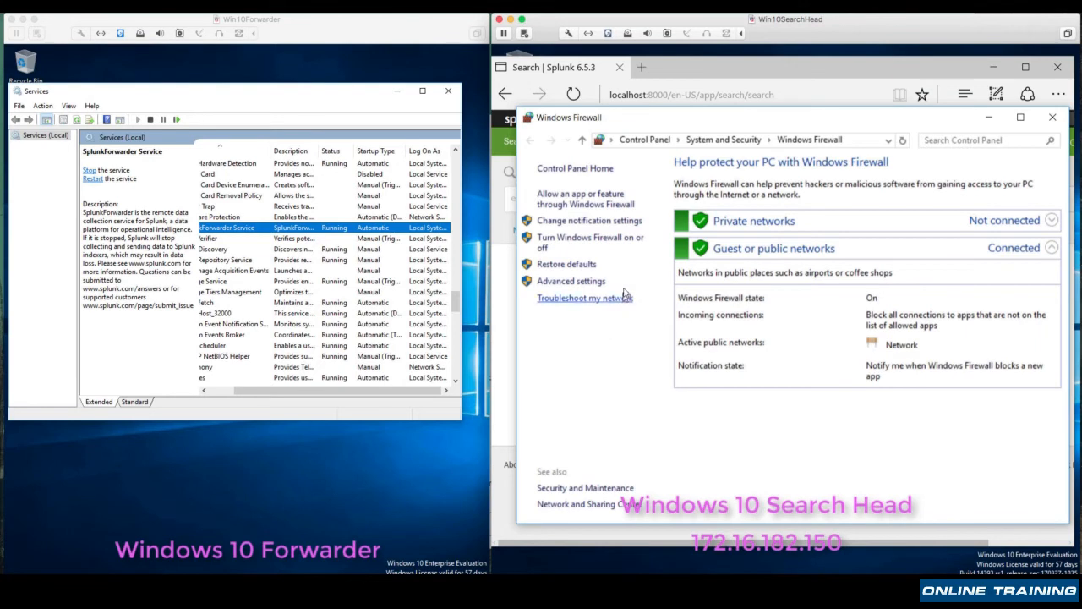
left_click(626, 244)
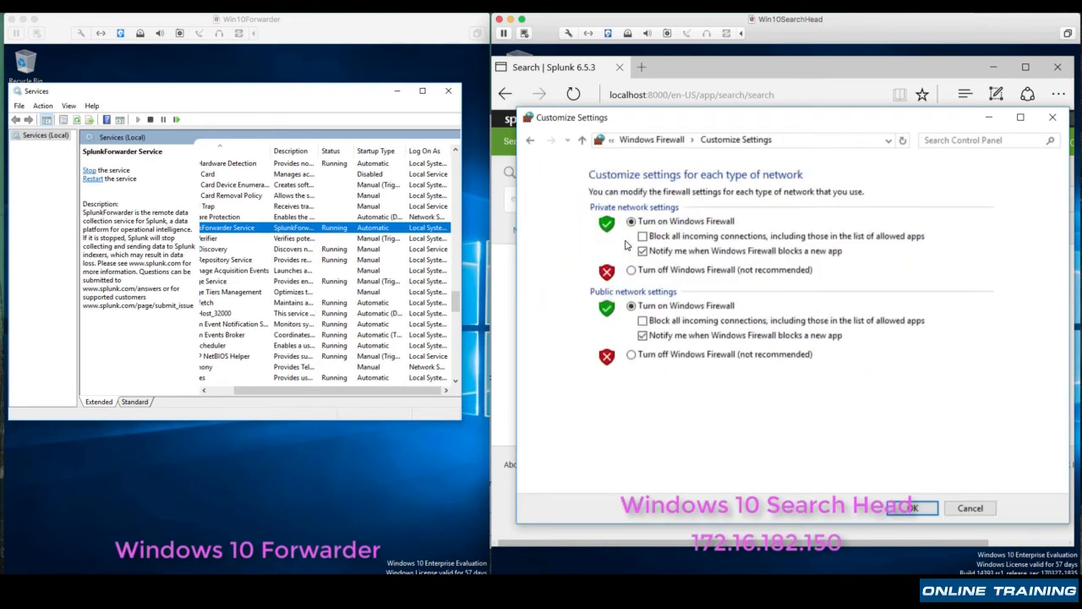
left_click(632, 270)
left_click(632, 355)
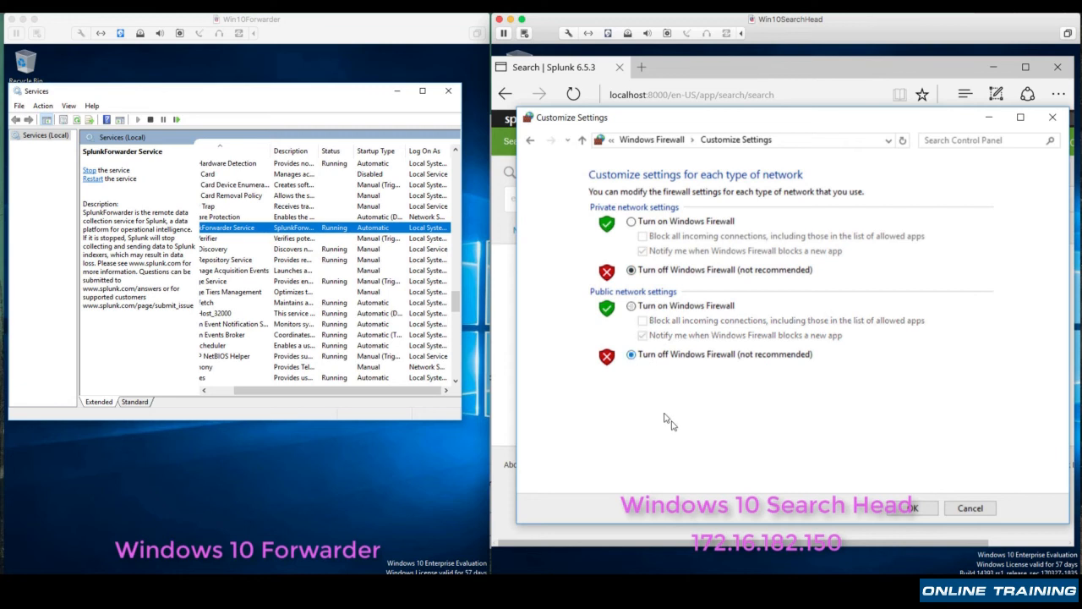
left_click(909, 507)
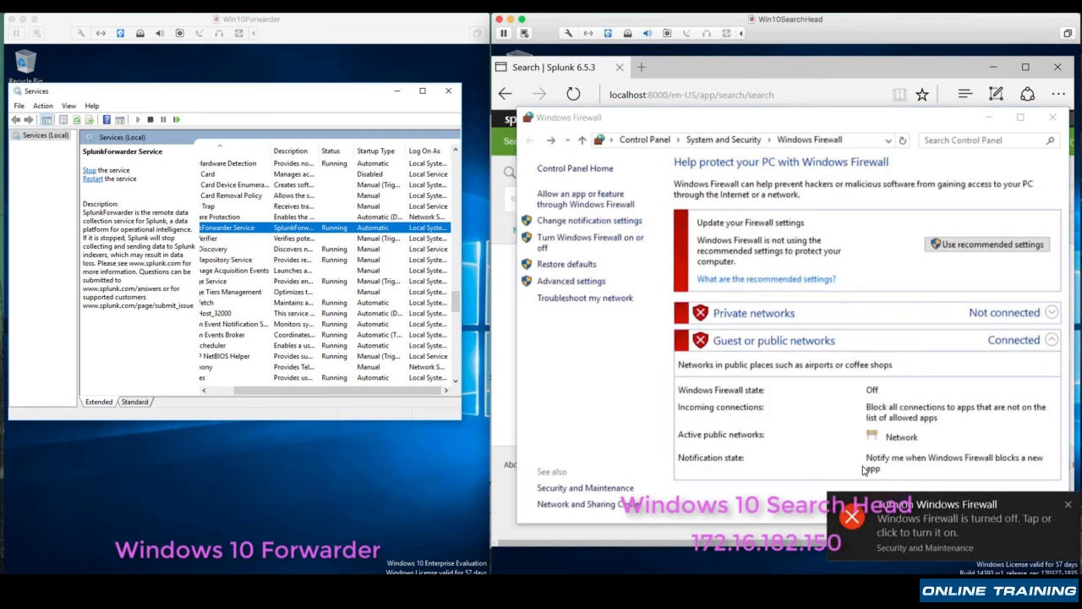
left_click(989, 117)
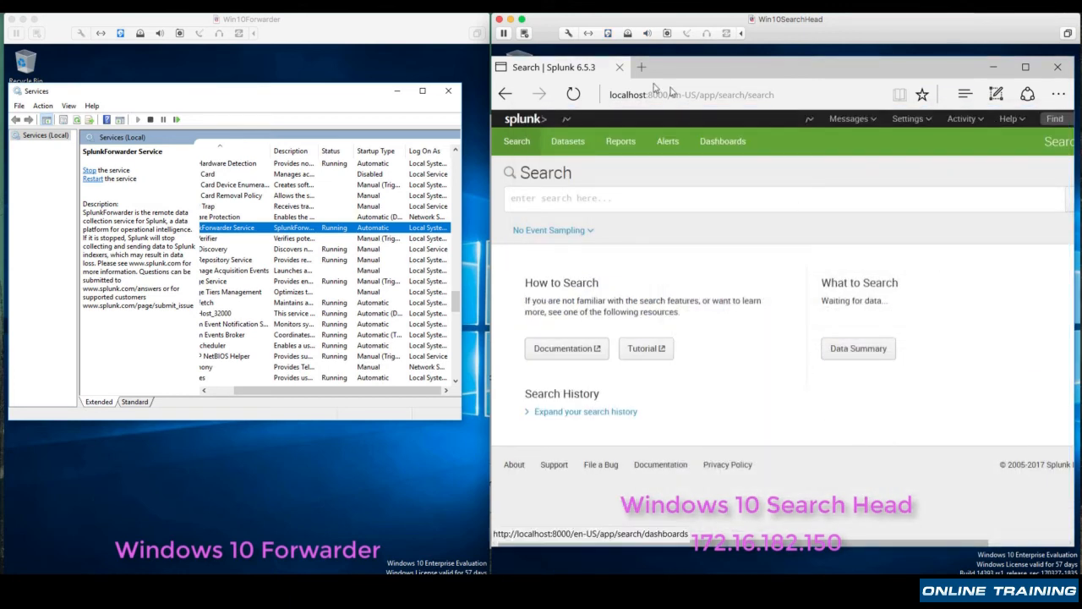
Reload the Splunk search page and examine the hosts in its data summary
left_click(573, 94)
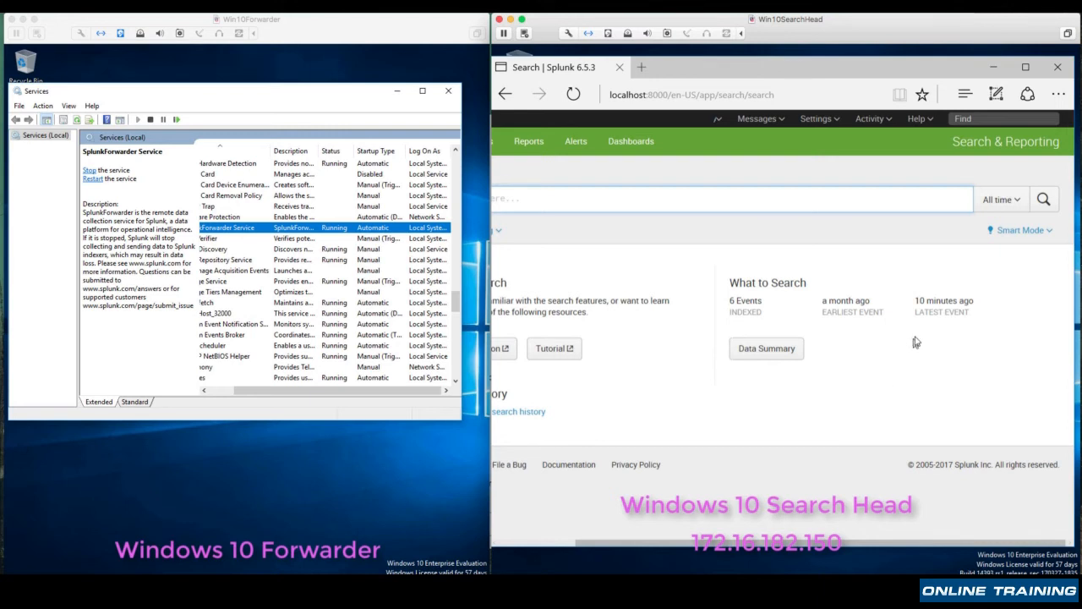
left_click(779, 352)
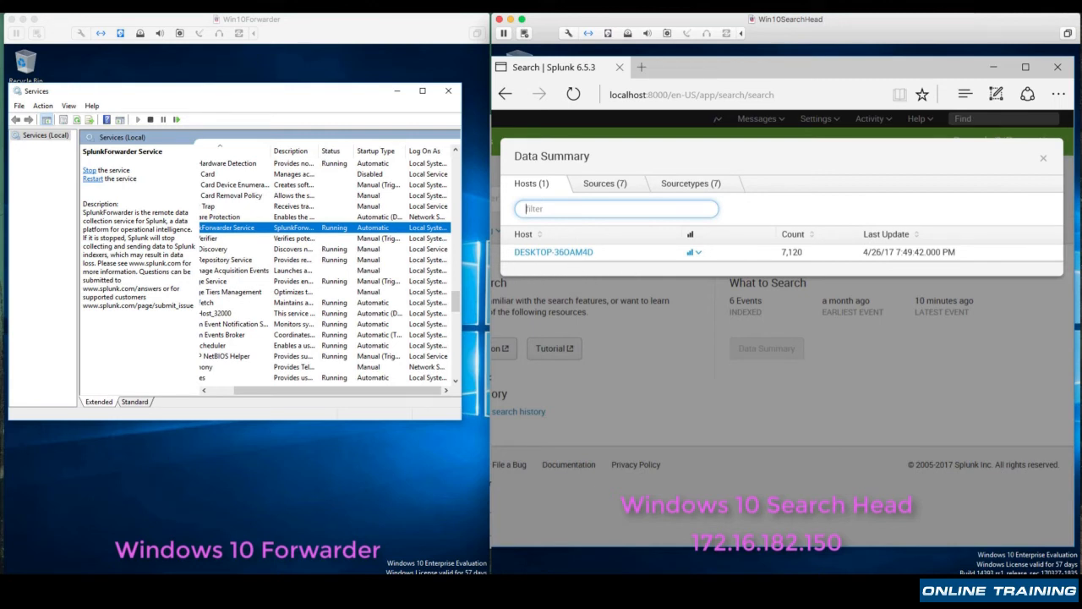
Check the forwarder machine's name by running hostname in an administrator Command Prompt, and close the prompt
right_click(16, 592)
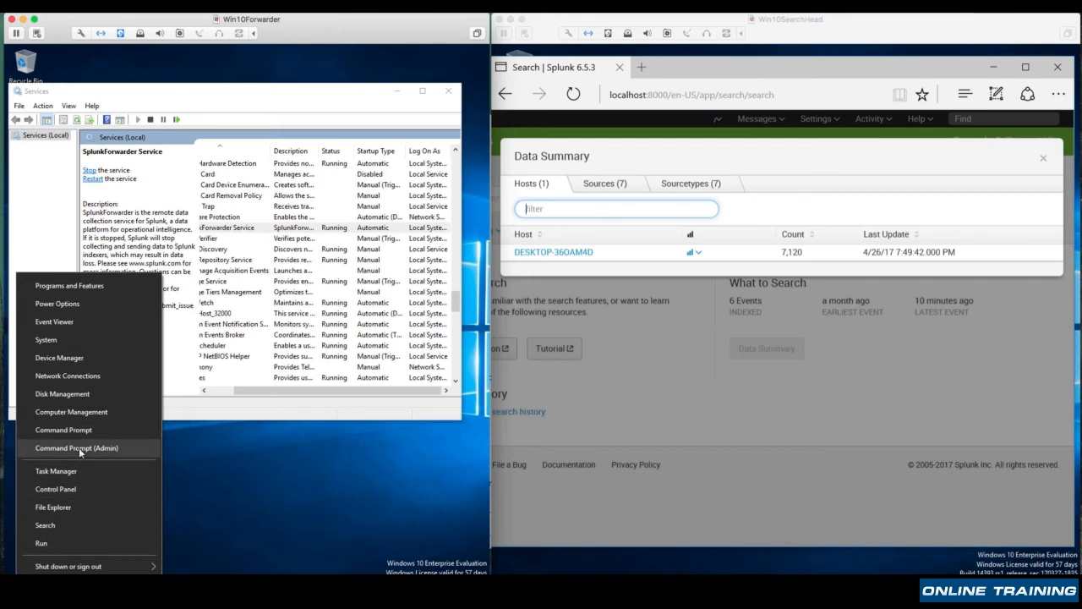
left_click(79, 448)
left_click(199, 396)
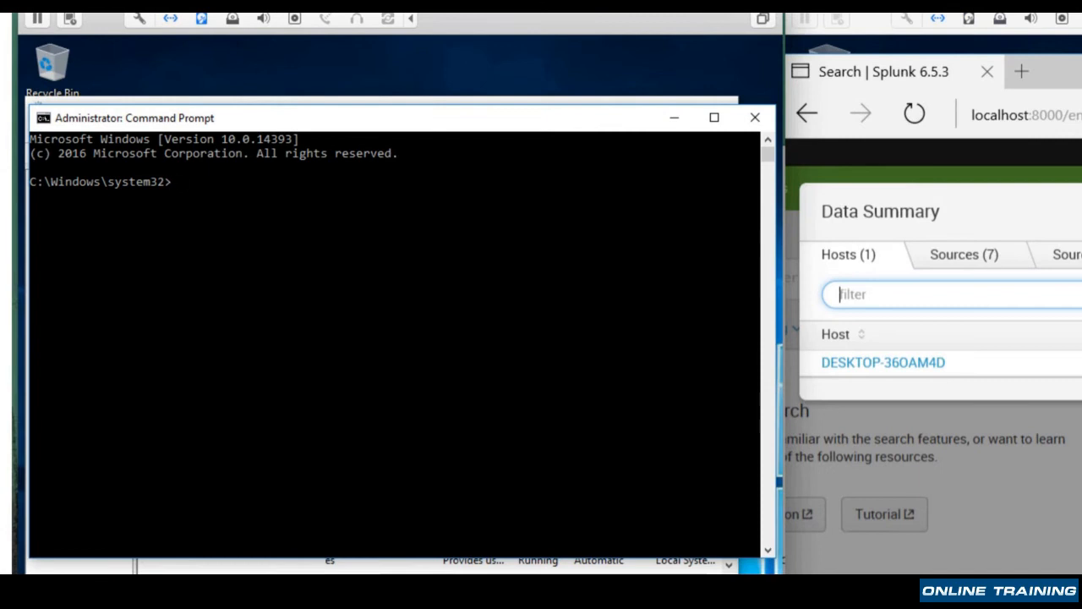
type("hostname")
key("Return")
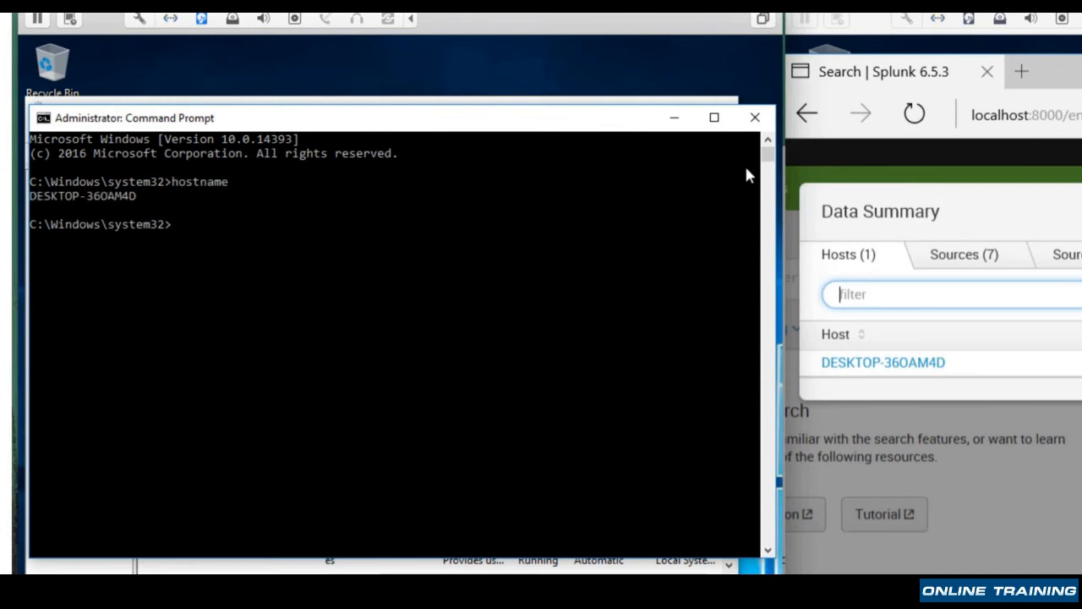
left_click(755, 116)
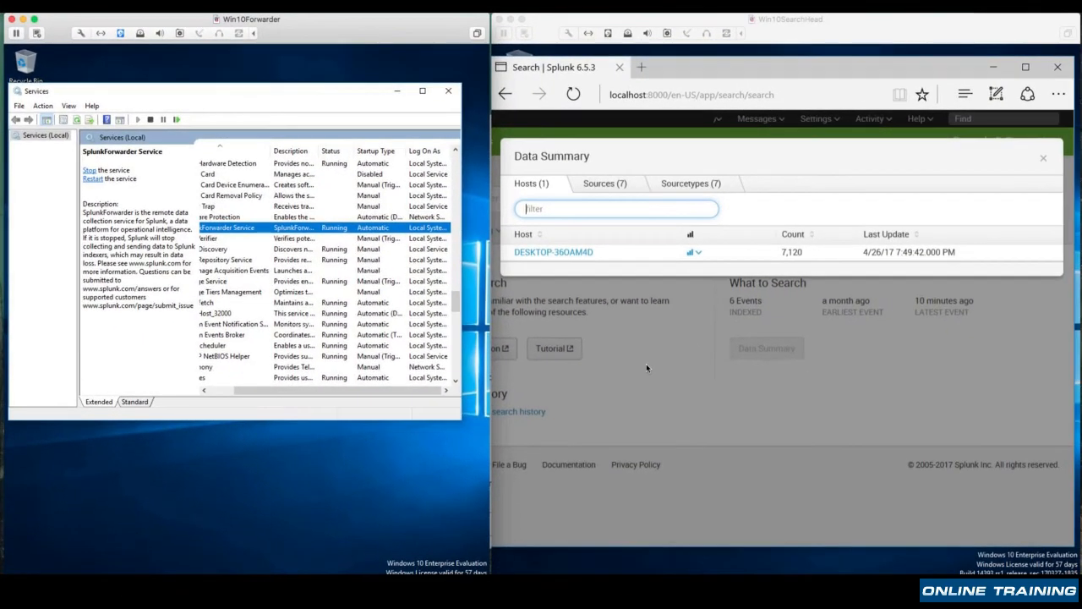
Switch back to the search head and open the events for the DESKTOP-36OAM4D host from the data summary
left_click(637, 273)
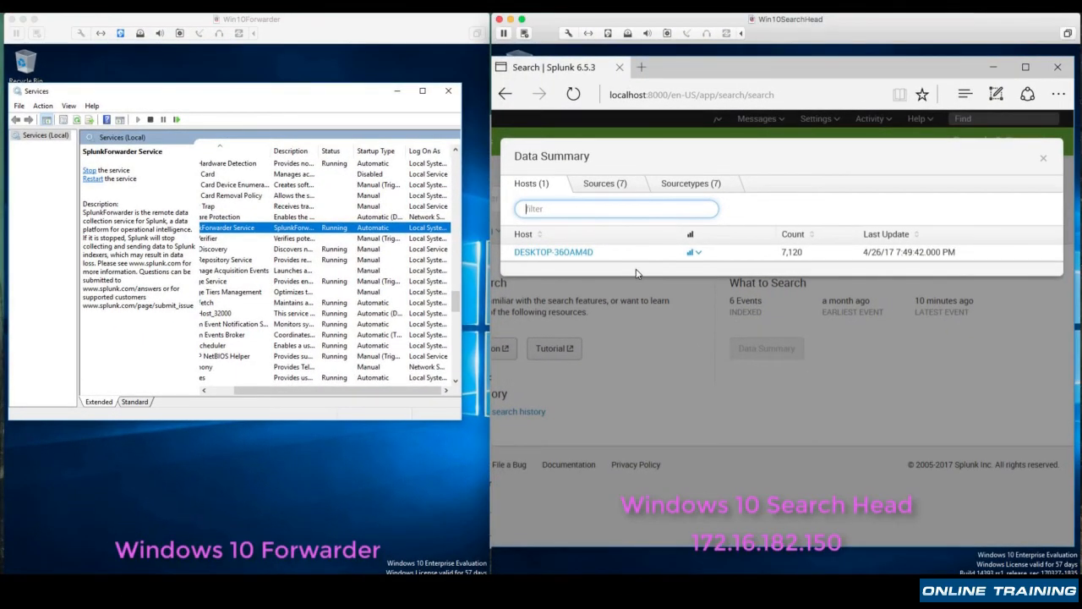
left_click(555, 252)
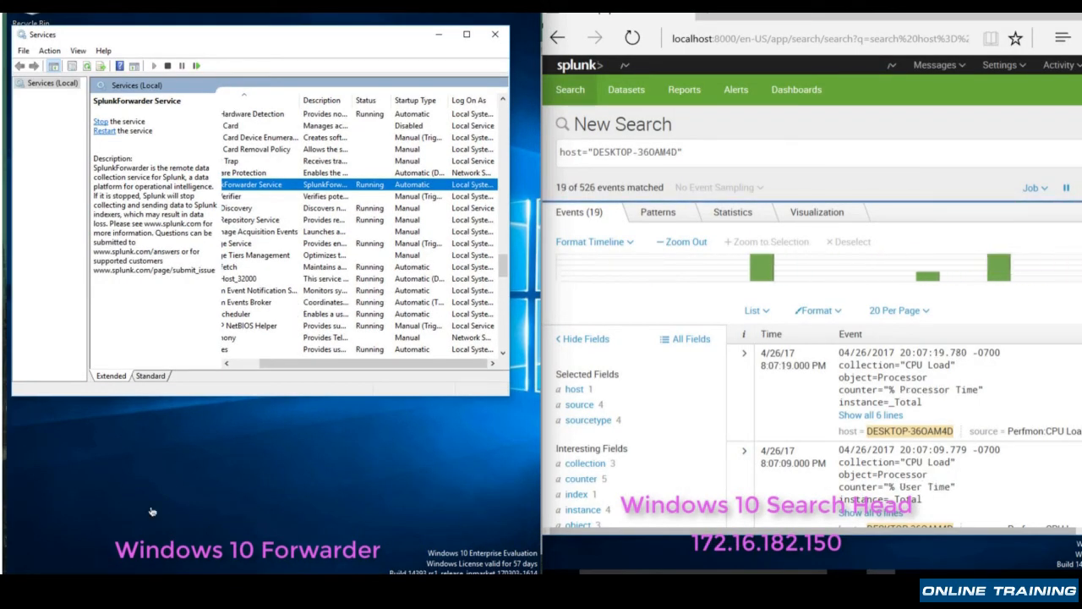
Open Splunk's Universal Forwarder download page on the forwarder machine, request the 64-bit Linux .tgz package, and cancel saving the file
left_click(285, 586)
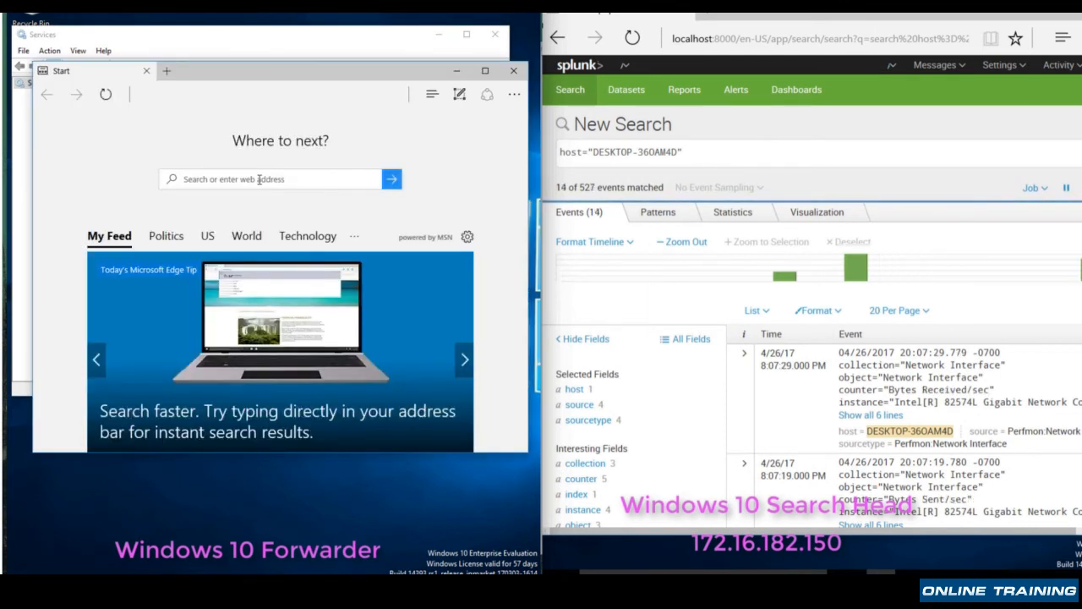
left_click(259, 180)
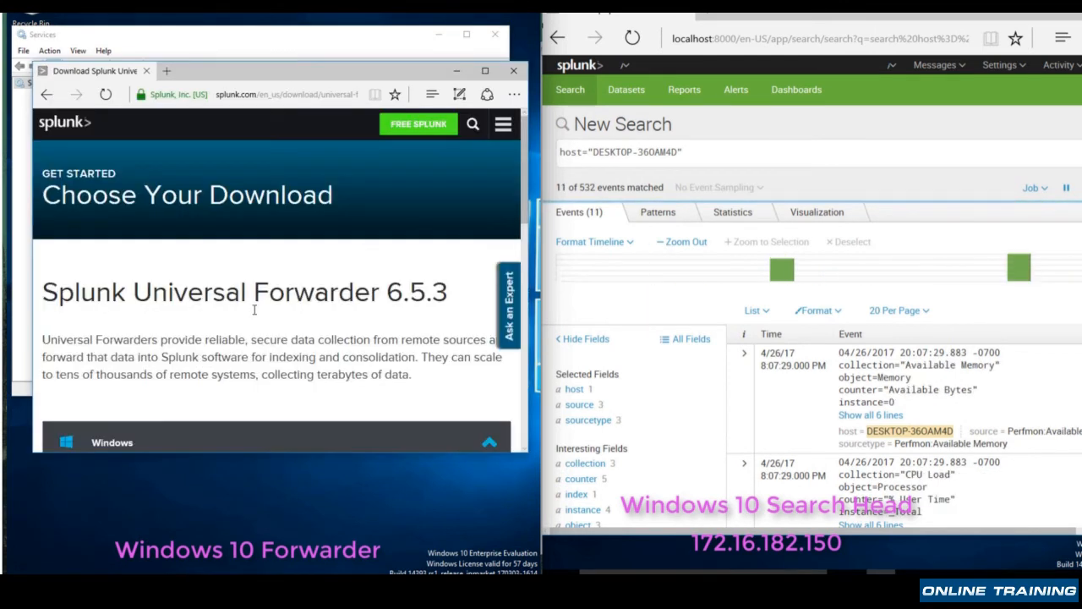
scroll(254, 309, "down", 5)
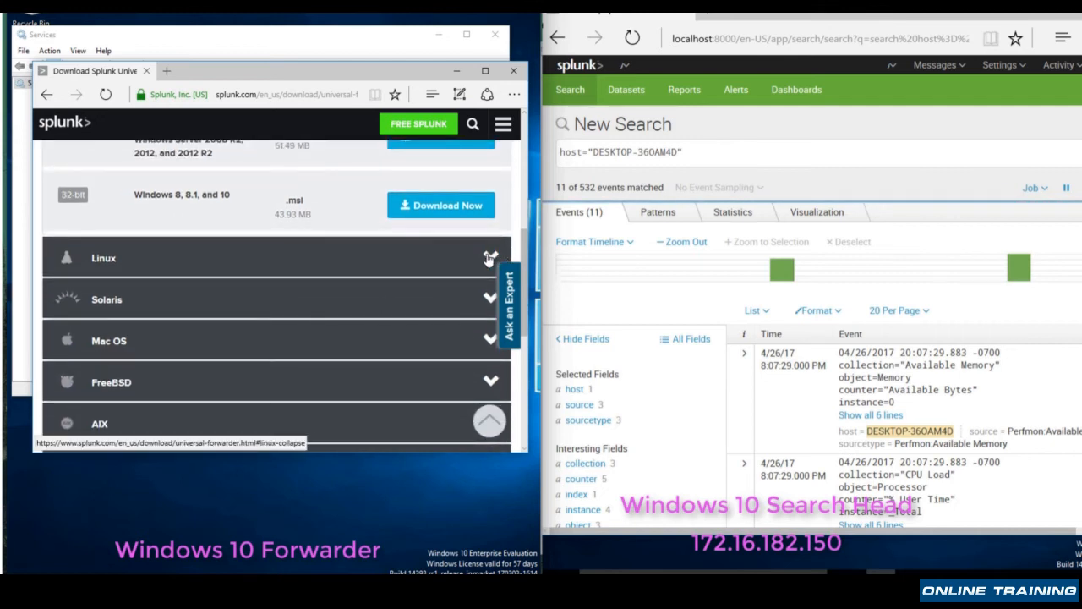
left_click(503, 256)
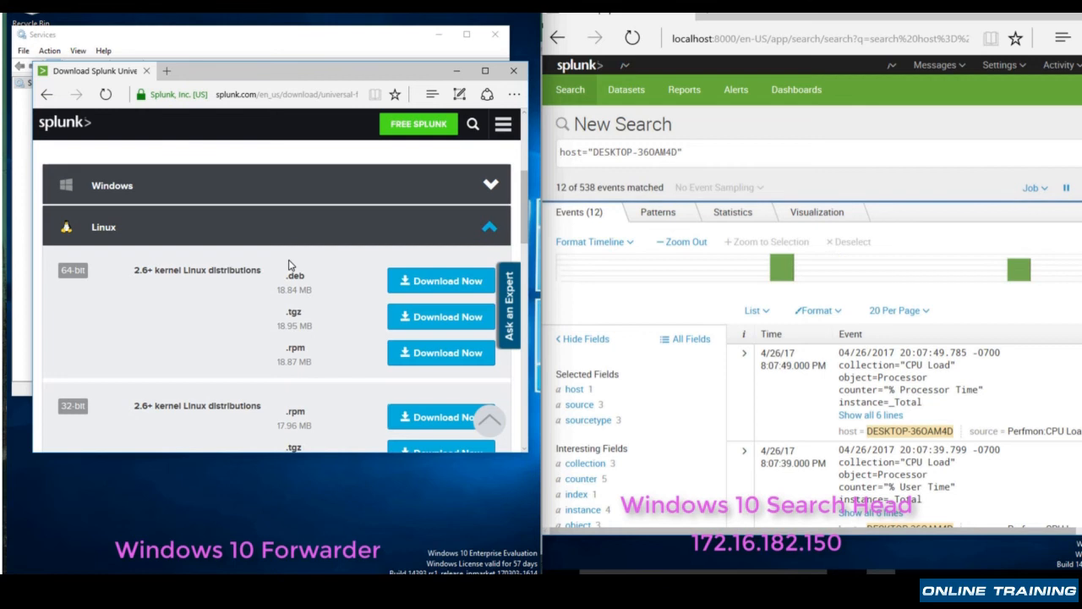
left_click(448, 317)
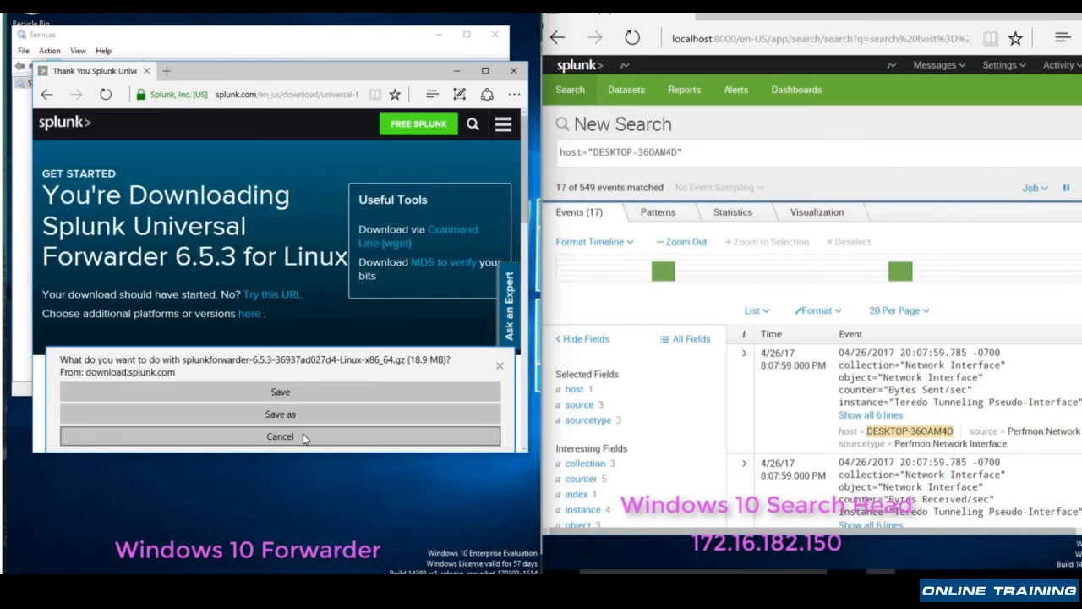
left_click(302, 437)
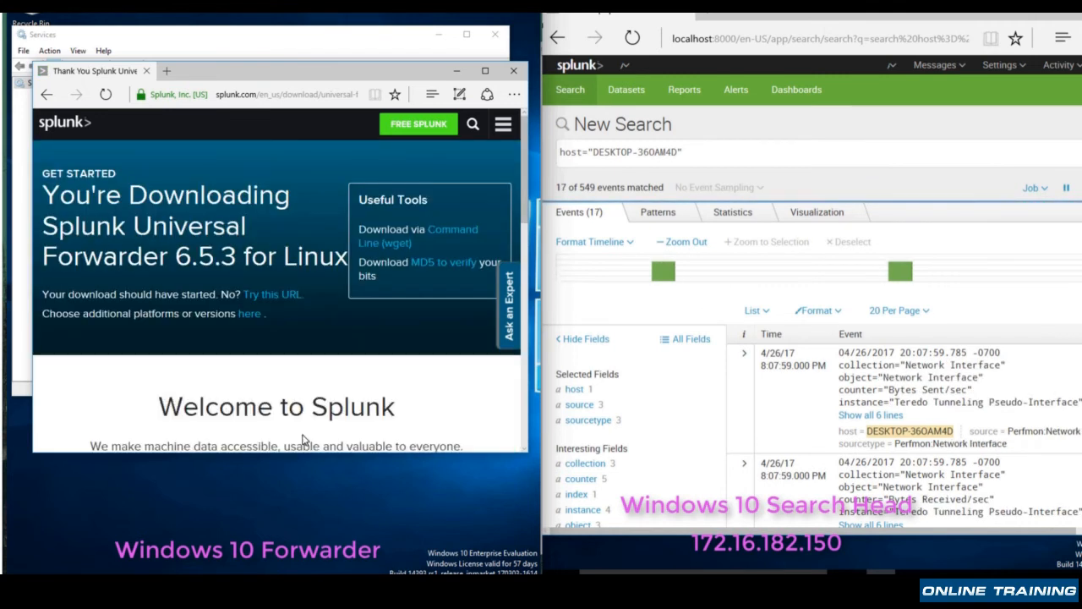
Show the command-line download option for the Linux forwarder and copy the entire wget command
left_click(449, 232)
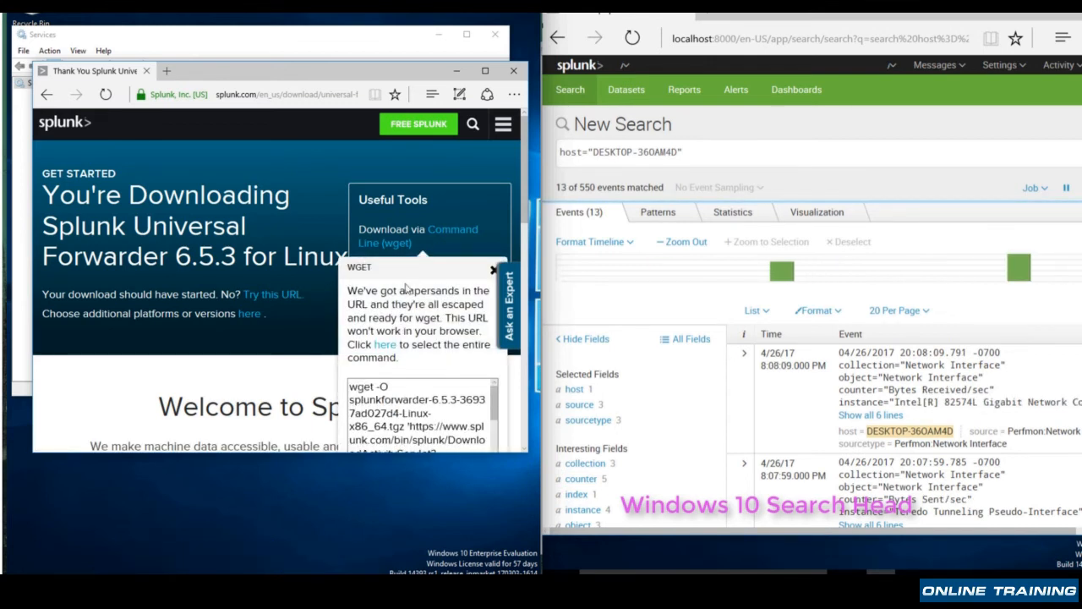
left_click(385, 345)
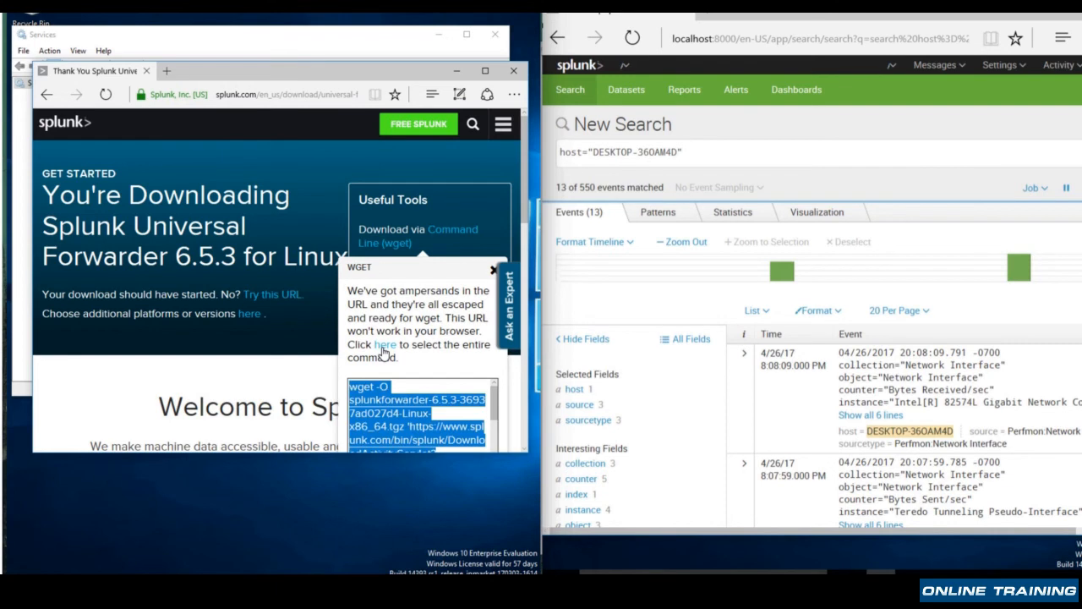
right_click(383, 418)
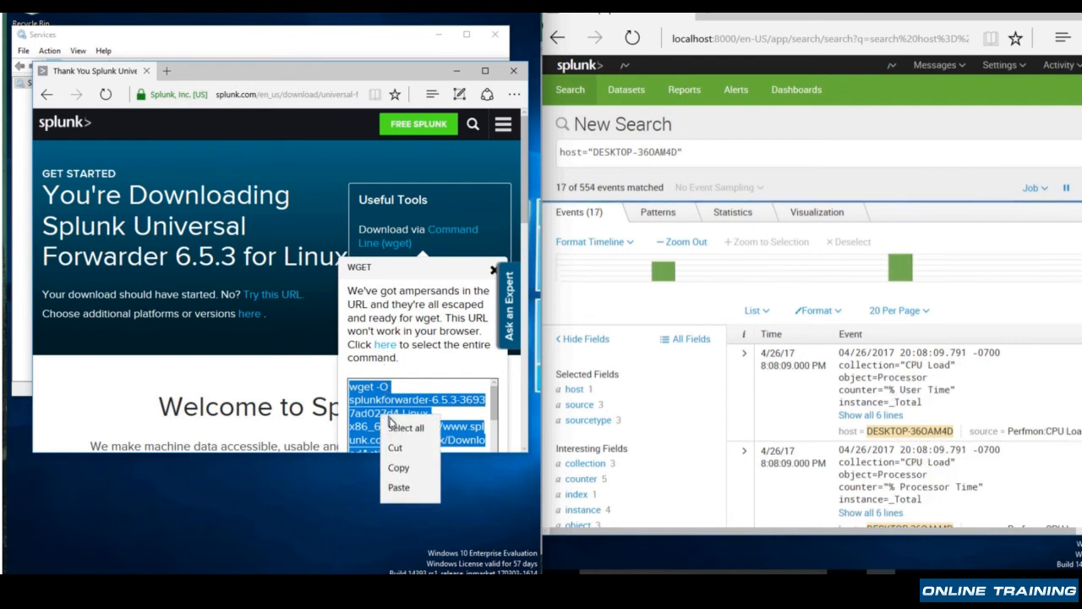
left_click(400, 470)
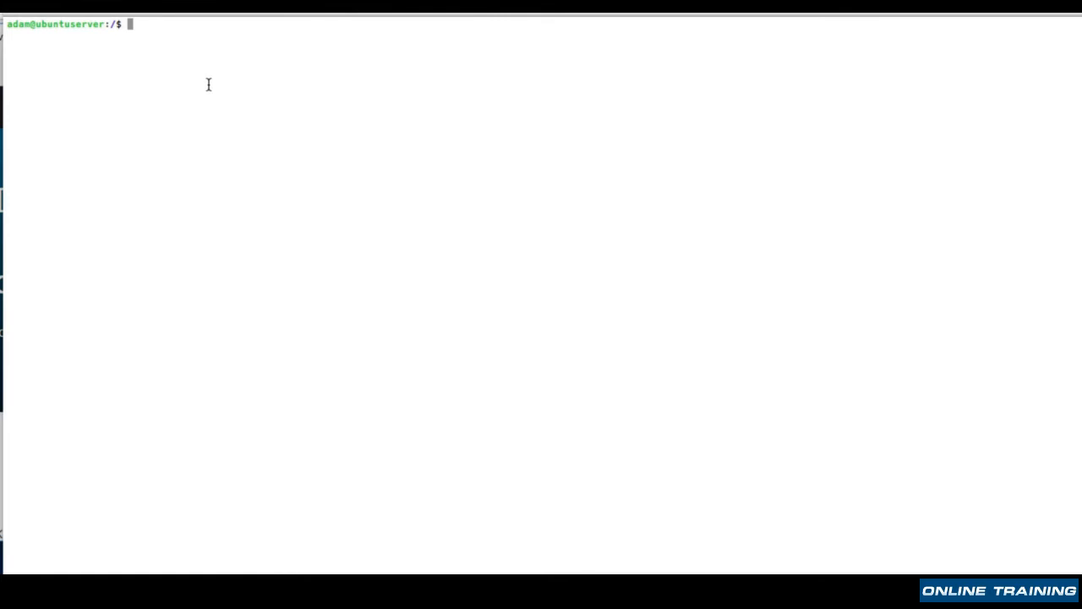
Switch to the Ubuntu server terminal, run the copied wget command with sudo to download the forwarder archive, and list the root directory
type("sudo")
key("super+v")
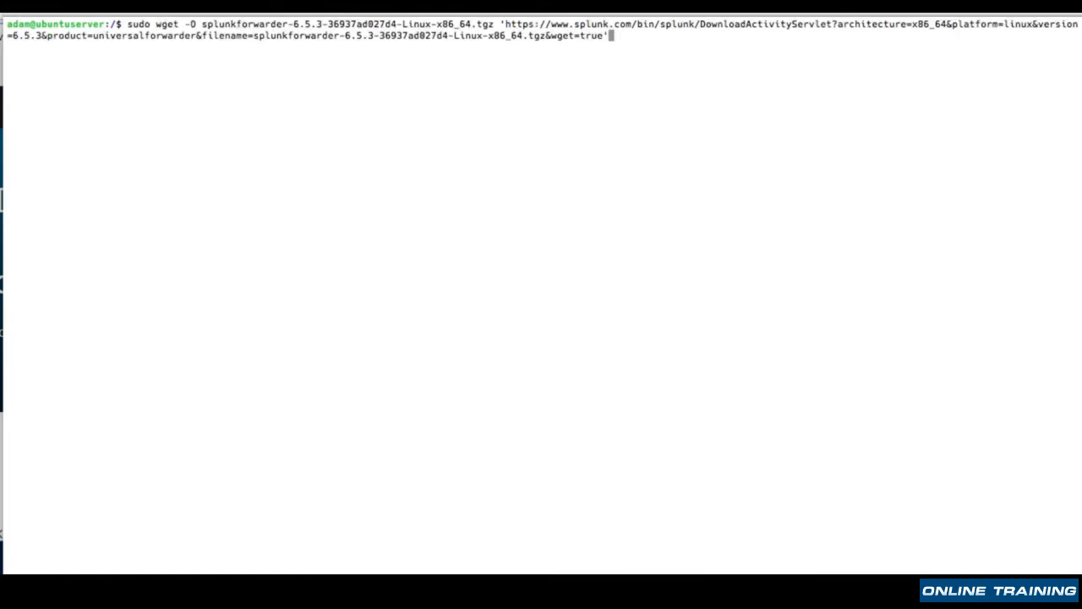
key("Return")
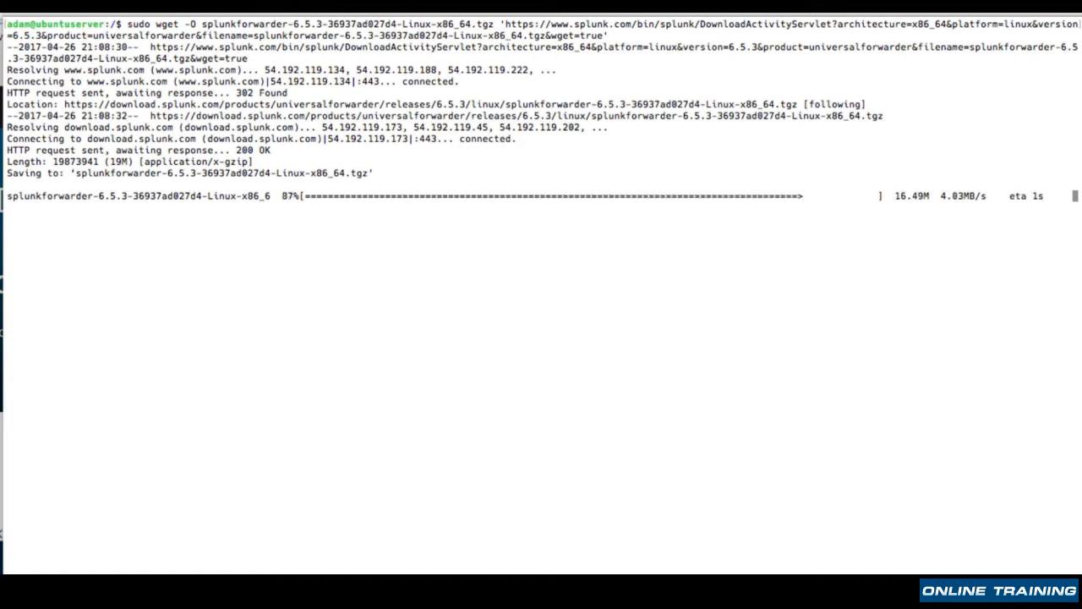
type("ls")
key("Return")
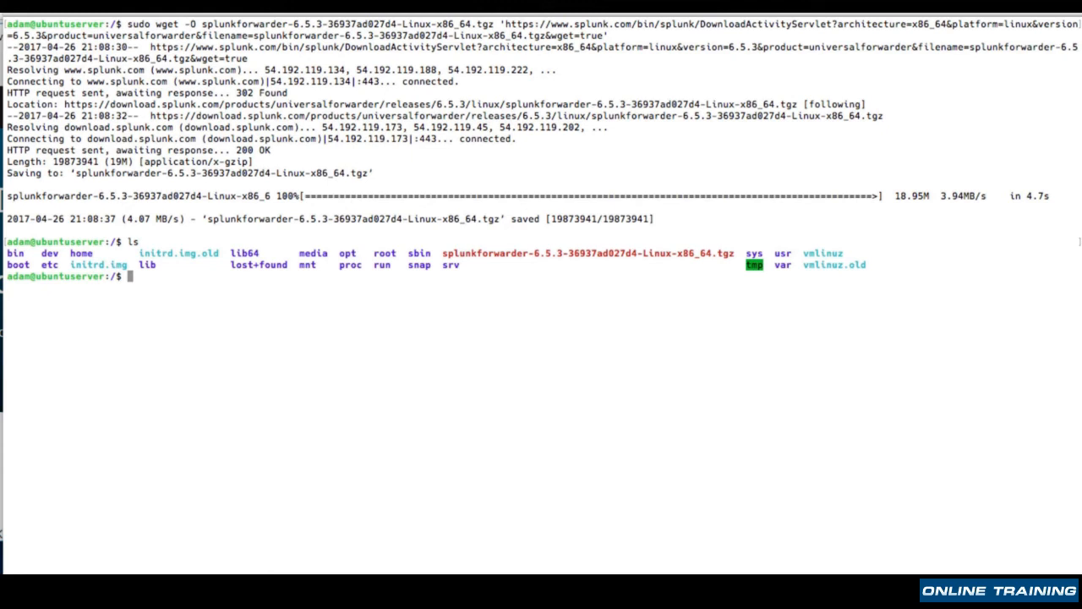
Copy splunkforwarder-6.5.3-36937ad027d4-Linux-x86_64.tgz to /opt with sudo cp
type("cd")
key("BackSpace")
key("BackSpace")
type("sudo cp spl")
key("Tab")
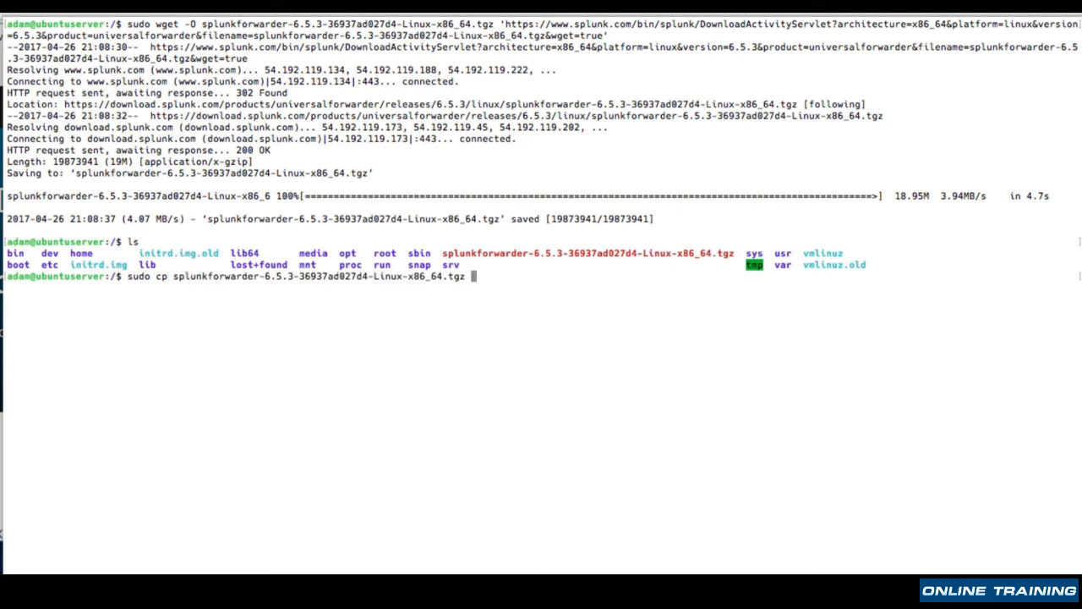
type("/opt")
key("Return")
Change to the /opt directory and list its contents to check for the copied archive
type("cd /opt")
key("Return")
type("l")
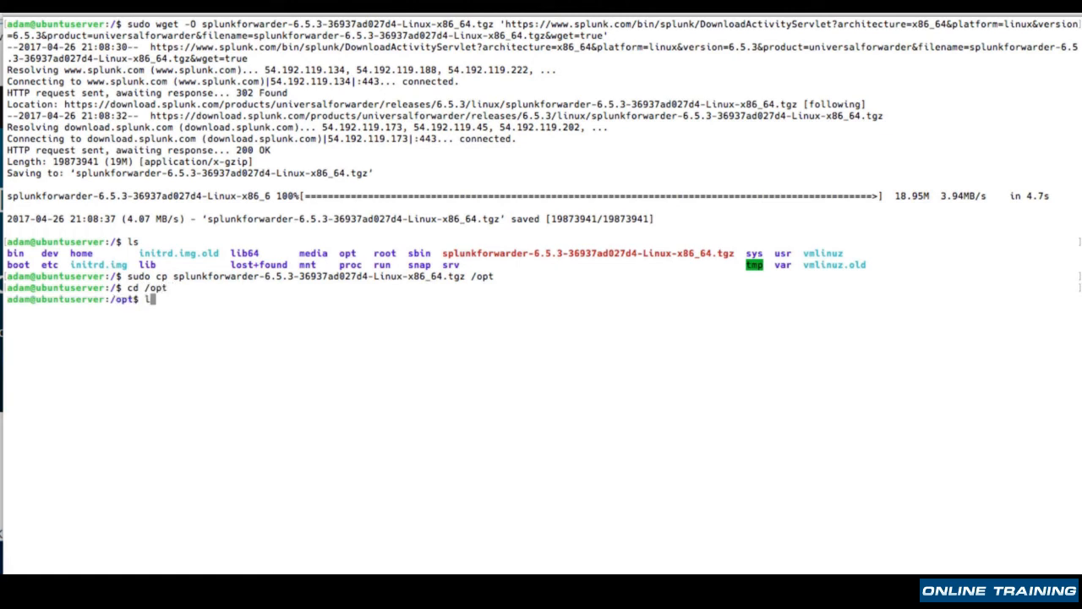
type("s")
key("Return")
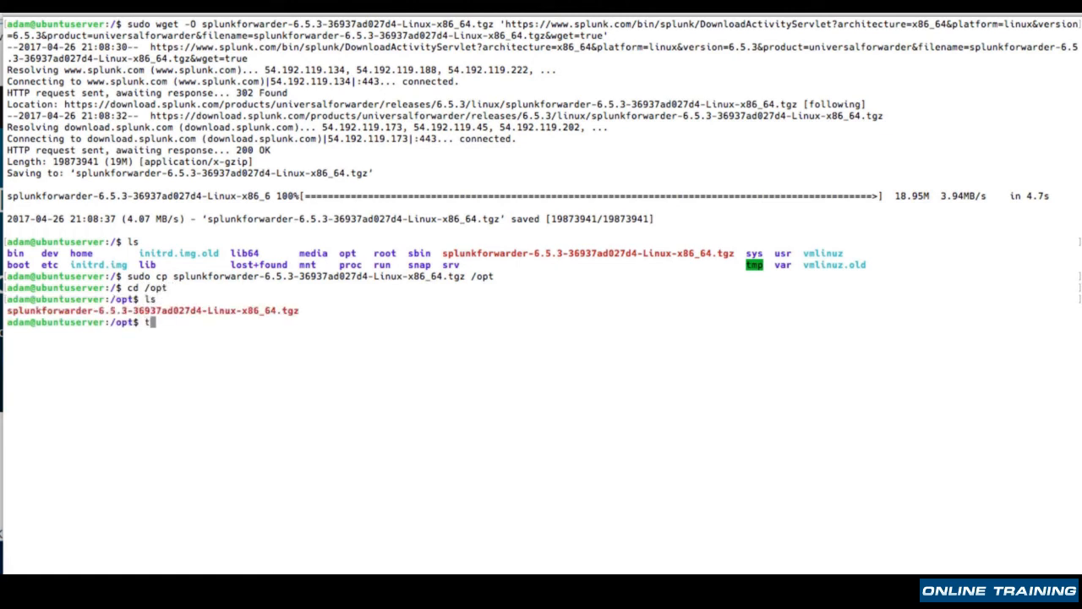
Extract splunkforwarder-6.5.3-36937ad027d4-Linux-x86_64.tgz in /opt with sudo tar xvzf
type("sudo tar xvzf s")
key("Tab")
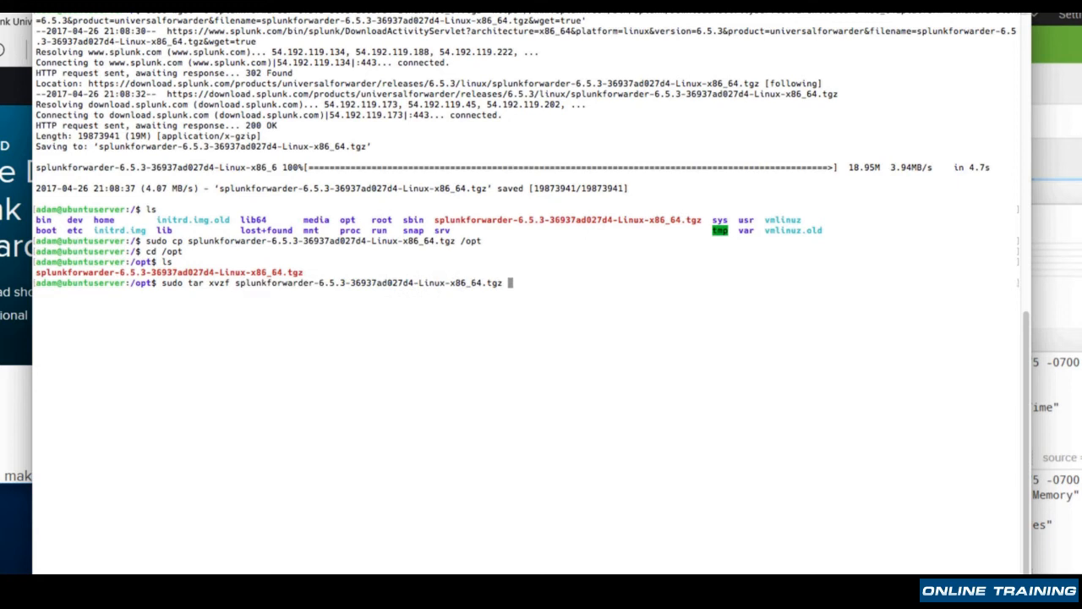
key("Return")
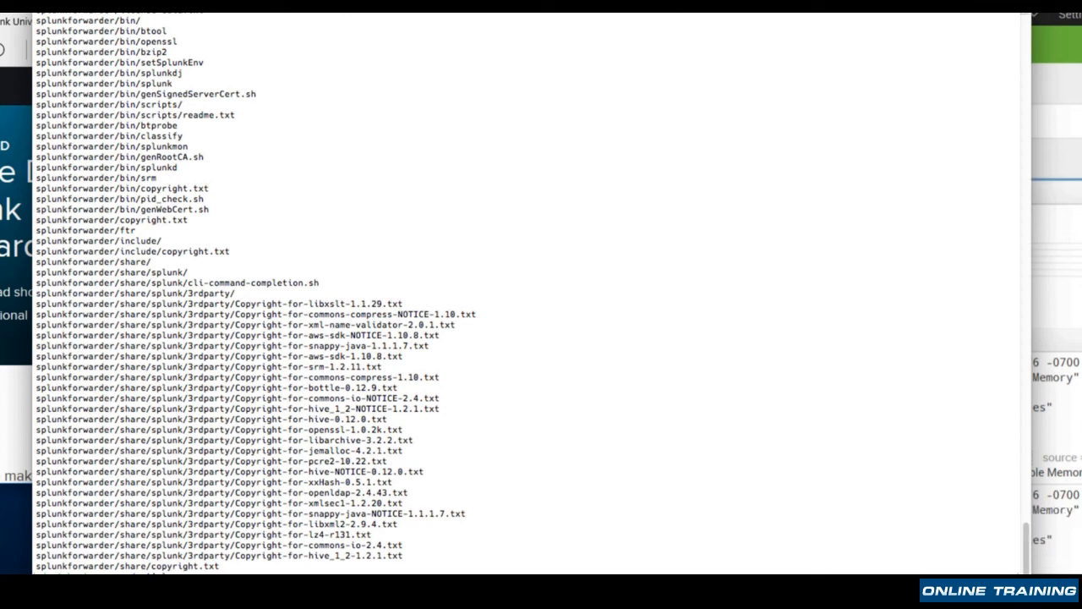
List the extracted contents of /opt and change into the splunkforwarder directory
type("ls")
key("Return")
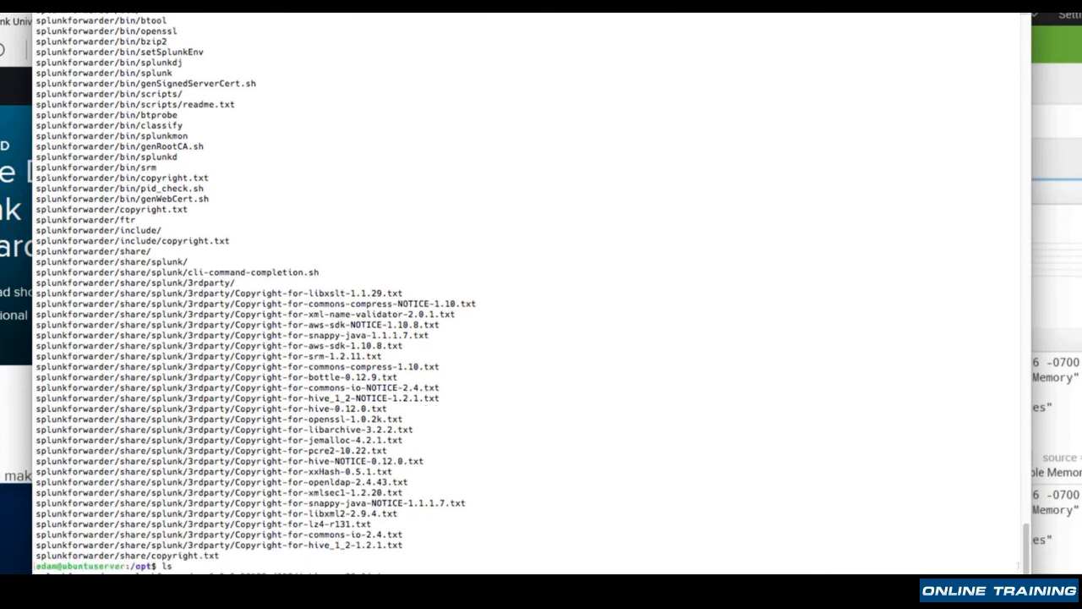
type("cd splunkforwarder/")
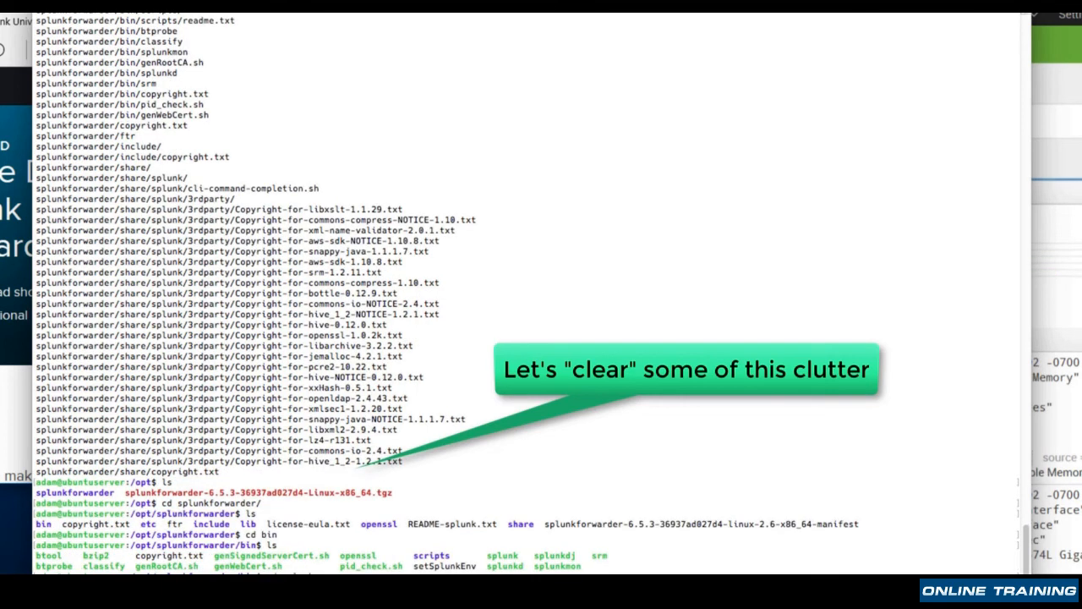
Clear the terminal and try to enable Splunk at boot with sudo splunk enable boot-start
type("clear")
key("Return")
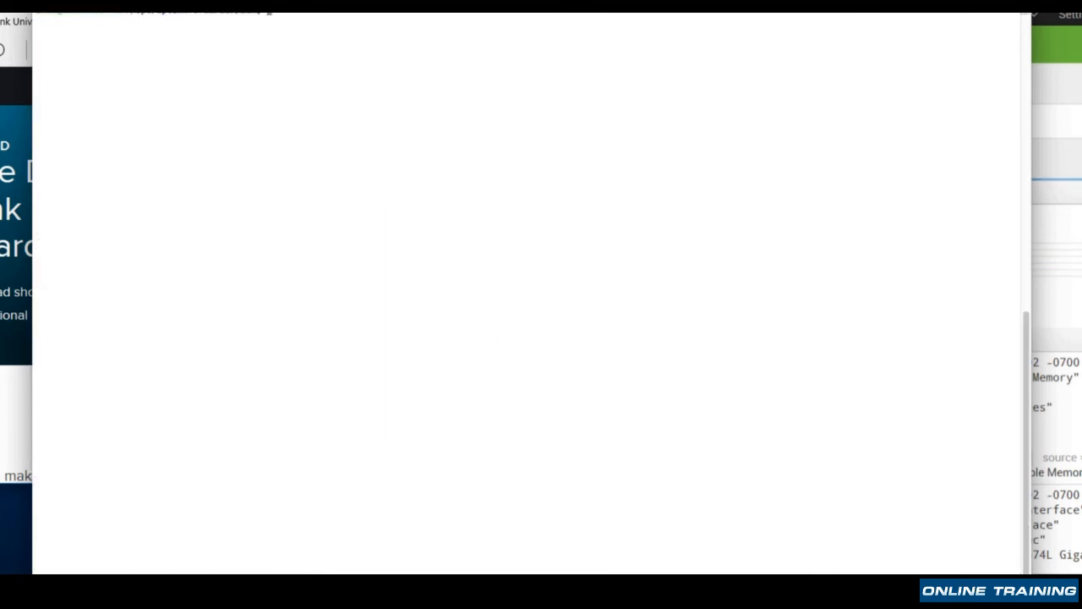
type("sudo splunk enable ")
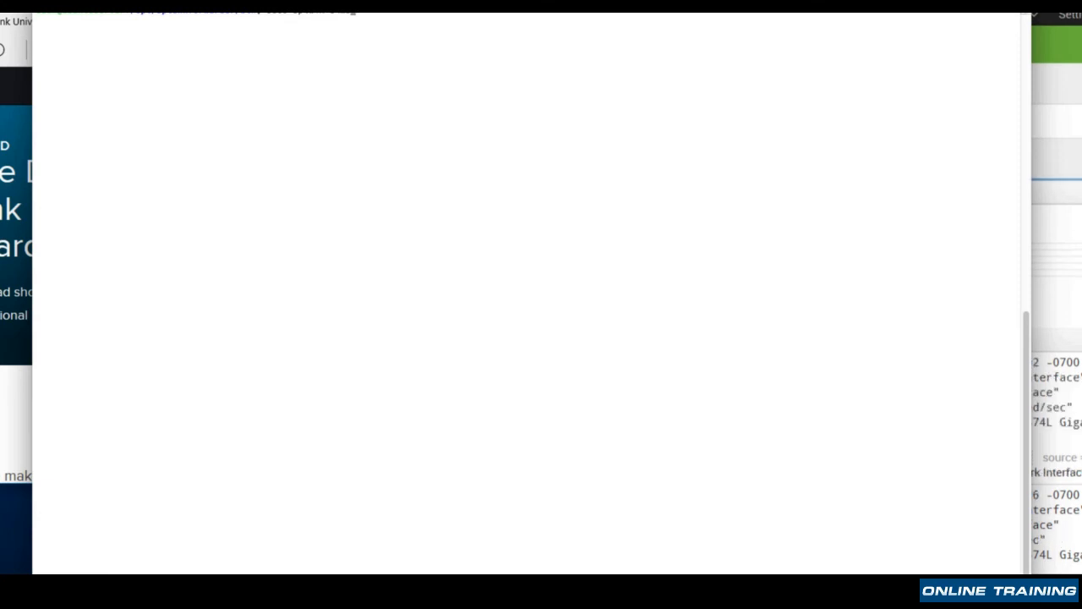
type("boot-start")
key("Return")
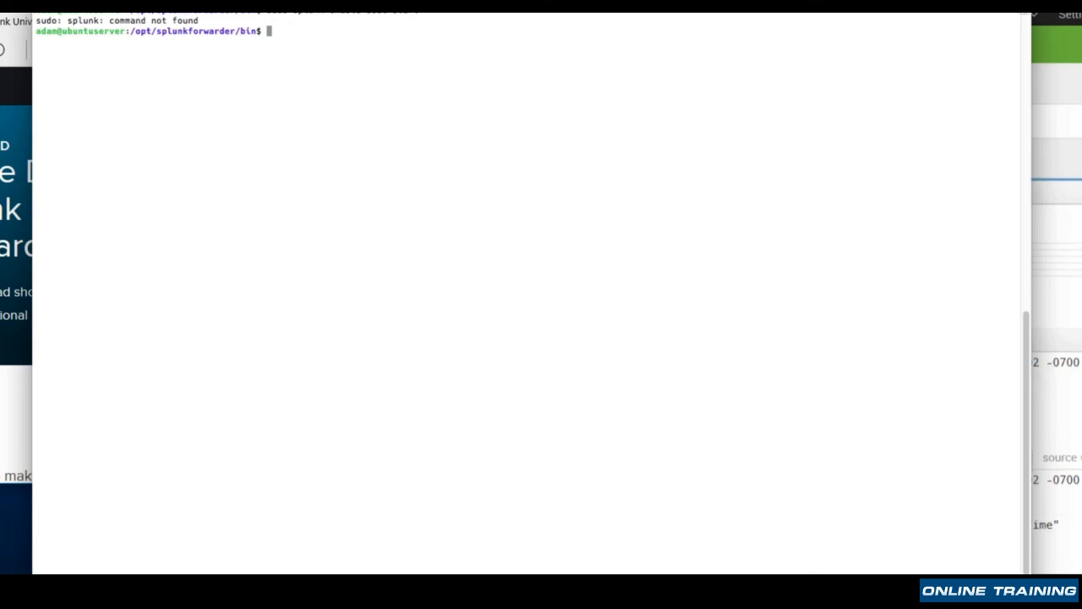
Correct the recalled command to sudo ./splunk enable boot-start and run it from the forwarder's bin directory
key("Up")
key("Left")
key("Left")
key("Left")
key("Left")
key("Left")
key("Left")
key("Left")
key("Left")
key("Left")
key("Left")
key("Left")
key("Left")
key("Left")
key("Left")
key("Left")
key("Left")
key("Left")
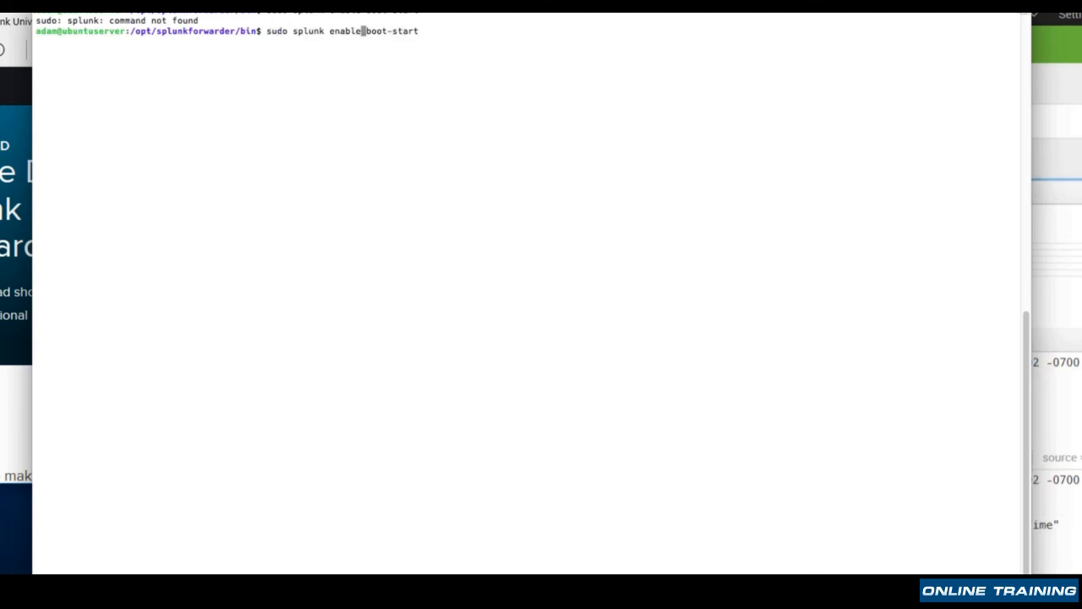
key("Left")
key("Left")
key("Left")
key("Left")
key("Left")
key("Left")
key("Left")
type("./")
key("Return")
Page through the Splunk software license agreement to its end and accept it with y
key("Return")
key("Return")
key("Return")
key("Return")
key("Return")
key("Return")
key("Return")
key("Return")
key("Return")
key("Return")
key("Return")
key("Return")
key("Return")
key("Return")
key("Return")
key("Return")
key("Return")
key("Return")
key("Return")
key("Return")
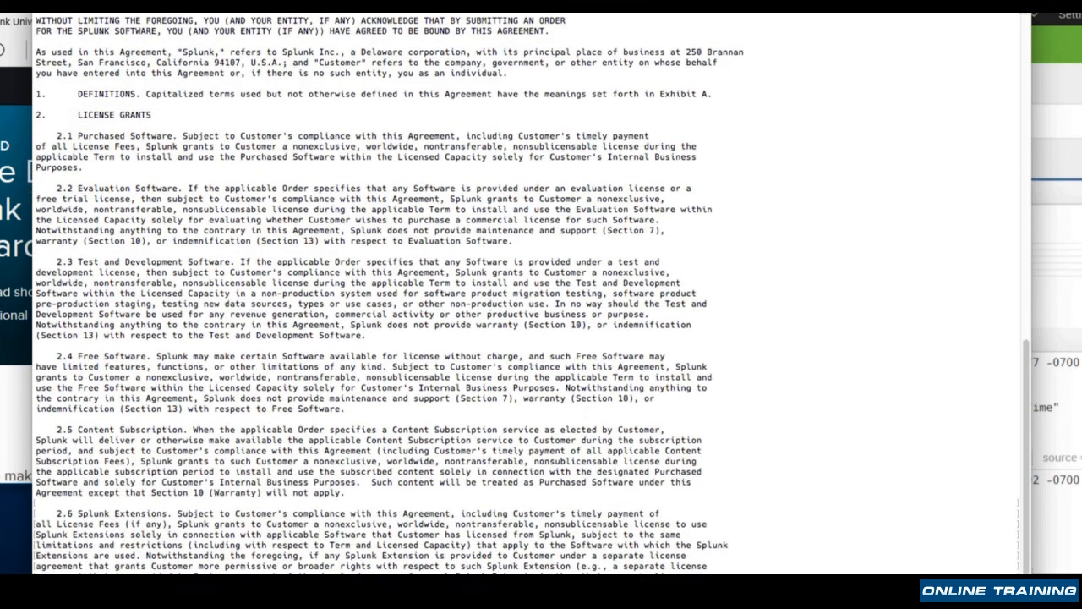
key("Return")
key("Return")
key("Return")
key("Return")
key("Return")
key("Return")
key("Return")
key("Return")
key("Return")
key("Return")
key("Return")
key("Return")
key("Return")
key("Return")
key("Return")
key("Return")
key("Return")
key("Return")
key("Return")
key("Return")
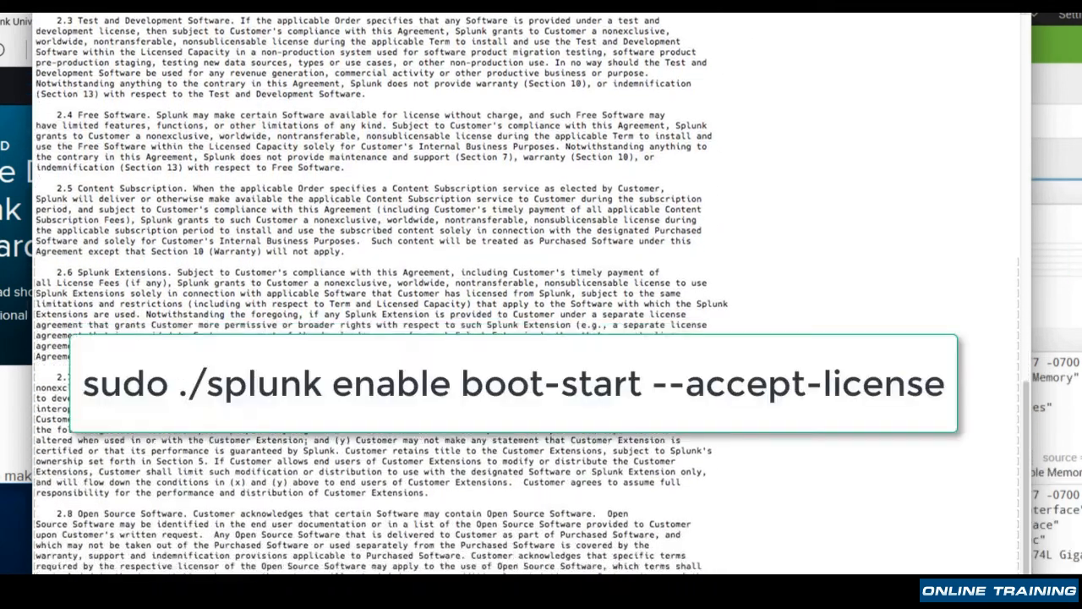
key("Return")
key("Return")
key("Return")
key("Return")
key("Return")
key("Return")
key("Return")
key("Return")
key("Return")
key("Return")
key("Return")
key("Return")
key("Return")
key("Return")
key("Return")
key("Return")
key("Return")
key("Return")
key("Return")
key("Return")
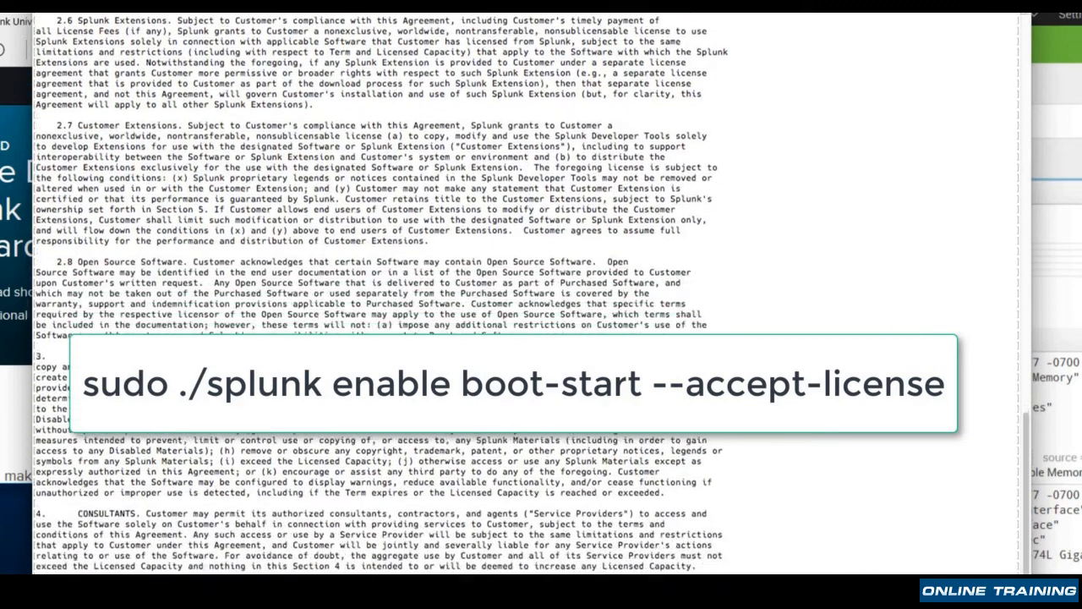
key("Return")
key("Return")
key("Return")
key("Return")
key("Return")
key("Return")
key("Return")
key("Return")
key("Return")
key("Return")
key("Return")
key("Return")
key("Return")
key("Return")
key("Return")
key("Return")
key("Return")
key("Return")
key("Return")
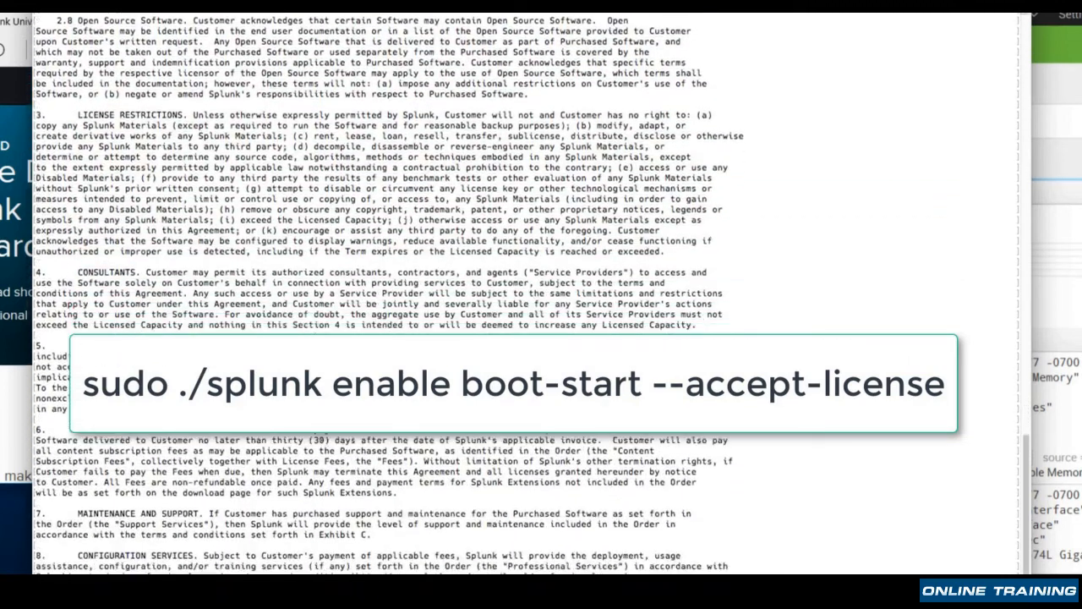
key("space")
key("Return")
key("Return")
key("Return")
key("Return")
key("Return")
key("Return")
key("Return")
key("Return")
key("Return")
key("Return")
key("Return")
key("Return")
key("Return")
key("Return")
key("Return")
key("Return")
key("Return")
key("Return")
key("Return")
key("Return")
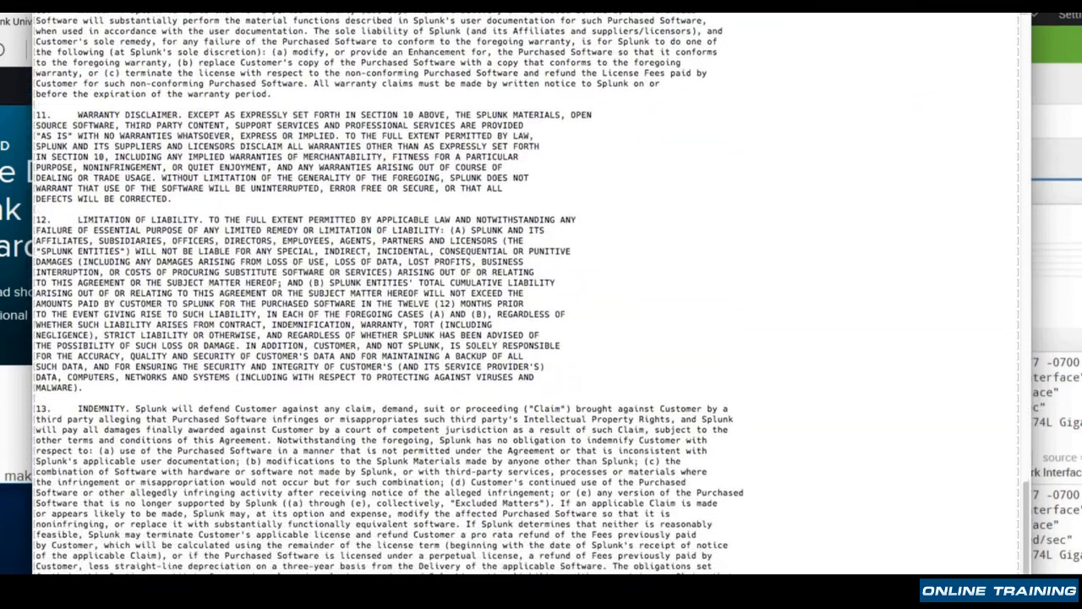
key("space")
key("Return")
key("Return")
key("Return")
key("Return")
key("Return")
key("Return")
key("Return")
key("Return")
key("Return")
key("Return")
key("Return")
key("Return")
key("Return")
key("Return")
key("Return")
key("Return")
key("Return")
key("Return")
key("Return")
key("Return")
key("Return")
key("Return")
key("Return")
key("Return")
key("Return")
key("Return")
key("Return")
key("Return")
key("Return")
key("Return")
key("Return")
key("Return")
key("Return")
key("Return")
key("Return")
key("Return")
key("Return")
key("Return")
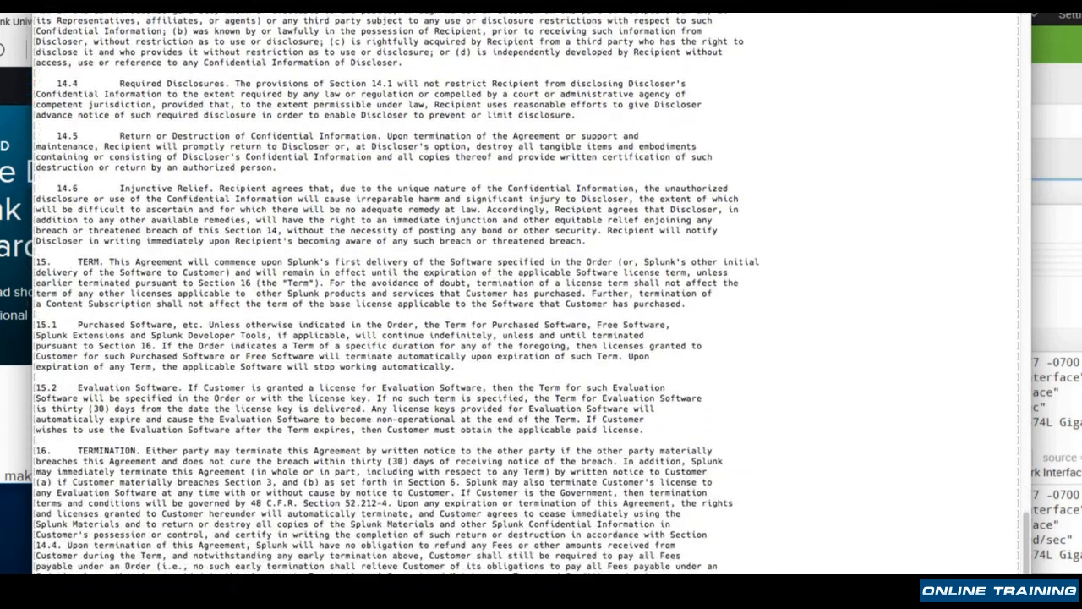
key("Return")
key("Return")
key("Return")
key("Return")
key("Return")
key("Return")
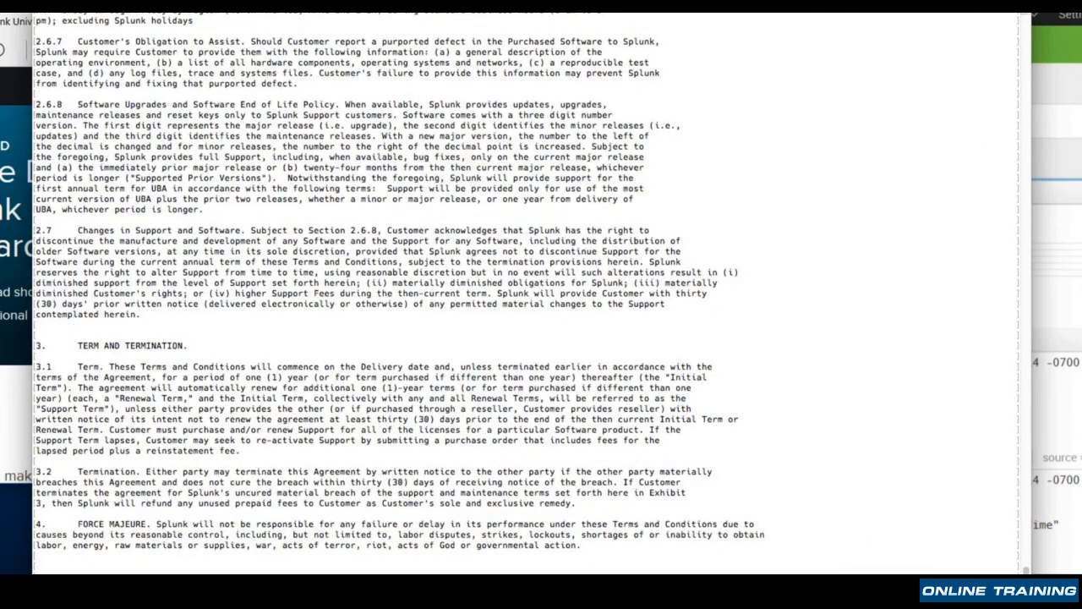
key("Return")
type("y")
key("Return")
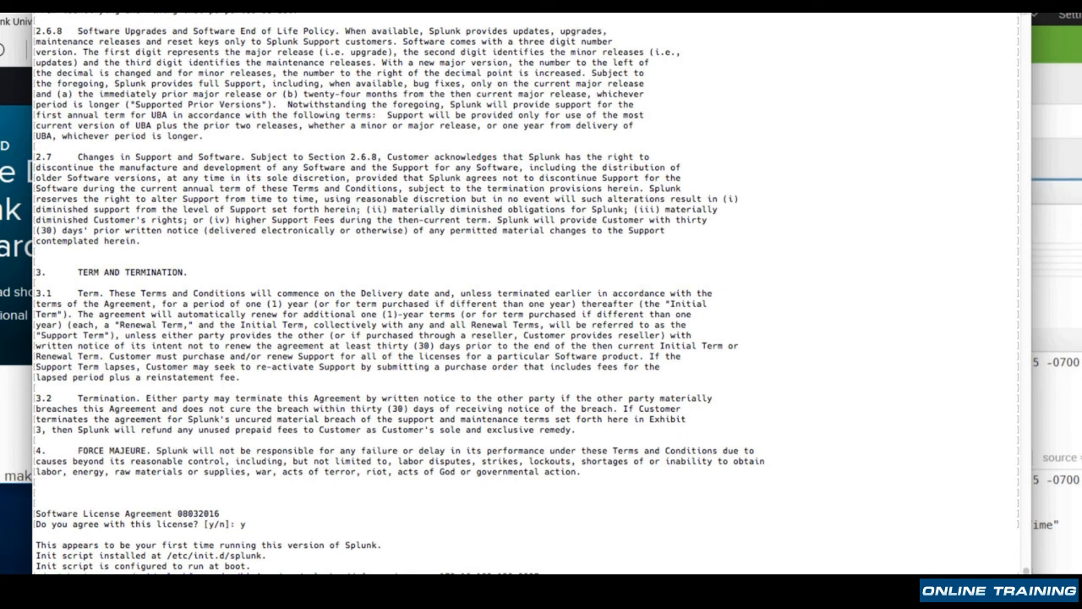
key("Return")
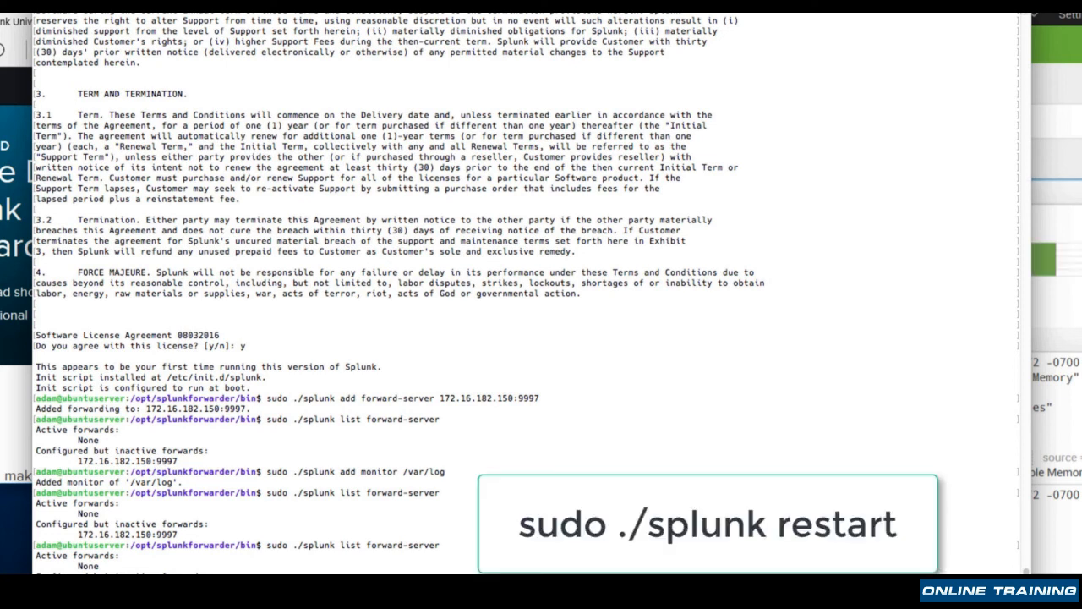
Restart the forwarder on the Ubuntu server with sudo ./splunk restart
type("sudo ./splunk restart")
key("Return")
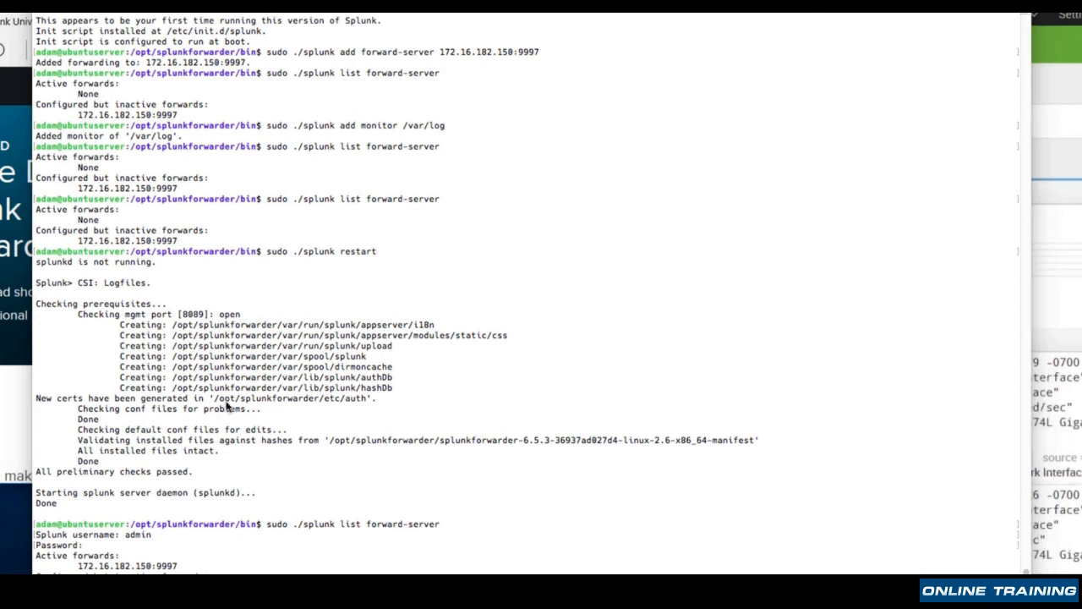
Switch to Splunk on the Win10SearchHead machine, open the Search & Reporting app and view its Data Summary
left_click(1064, 296)
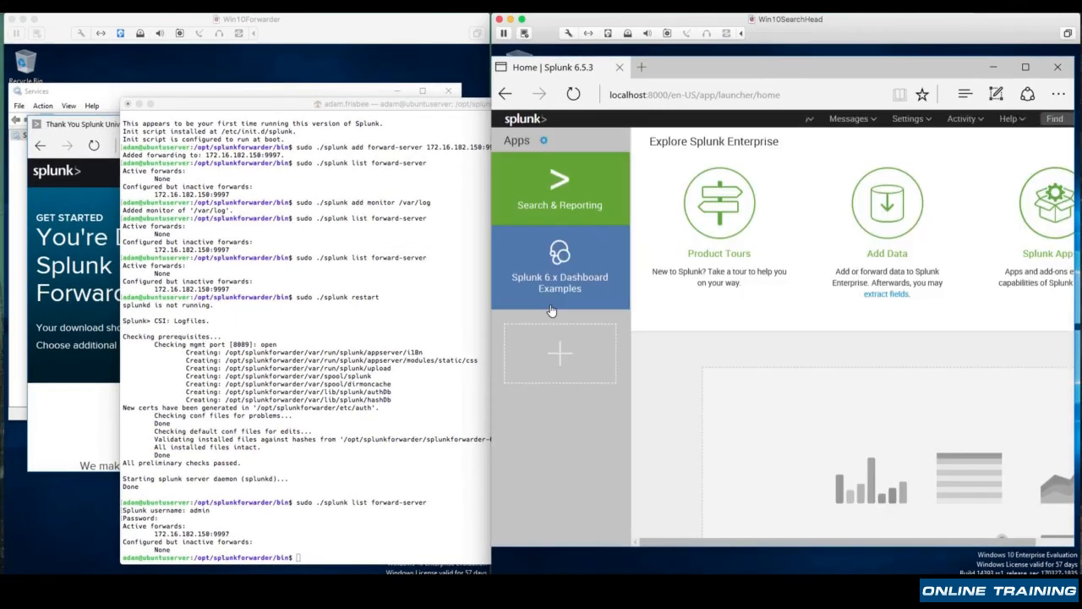
left_click(562, 208)
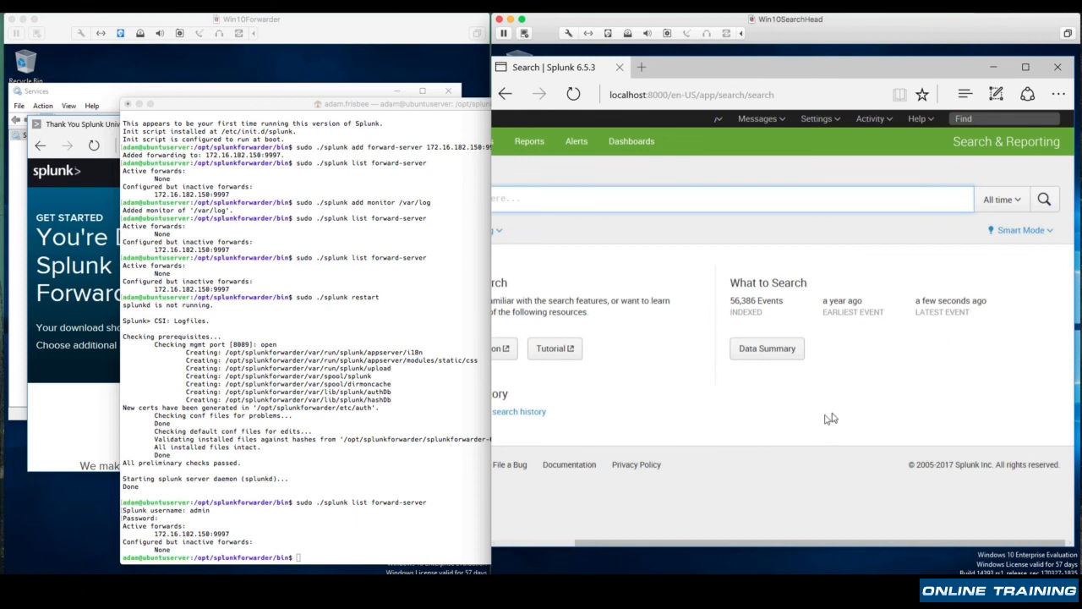
left_click(773, 349)
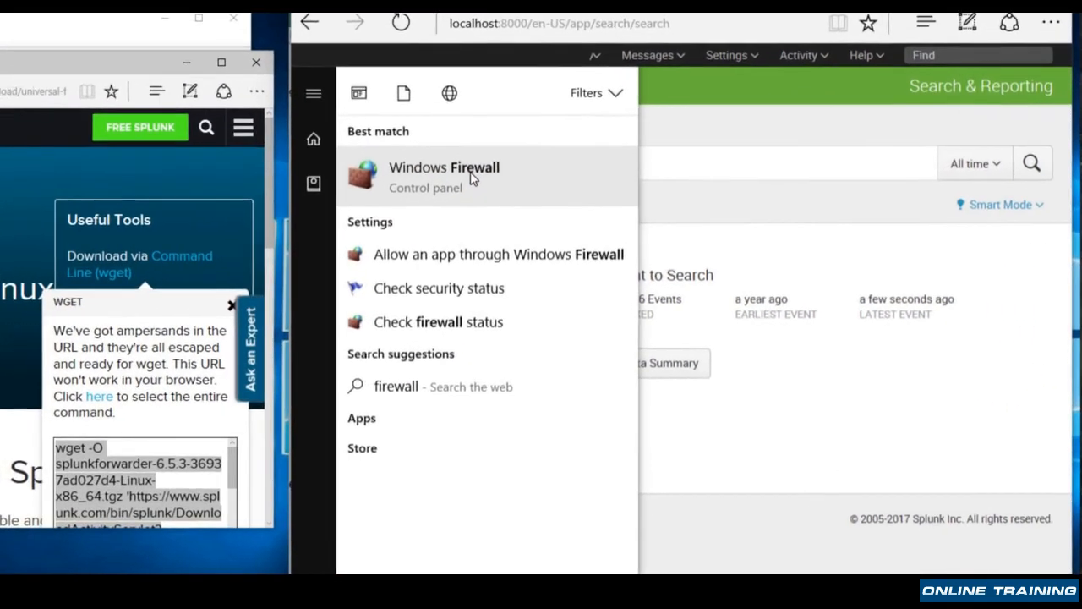
Open Windows Firewall's advanced settings on the search head and show the inbound rules
left_click(471, 178)
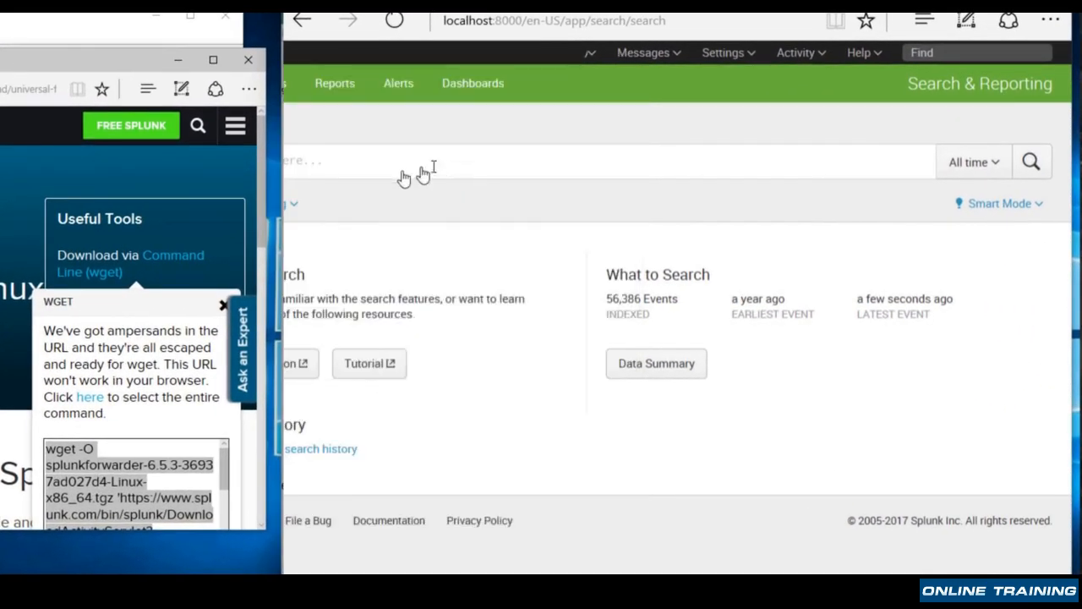
left_click(398, 278)
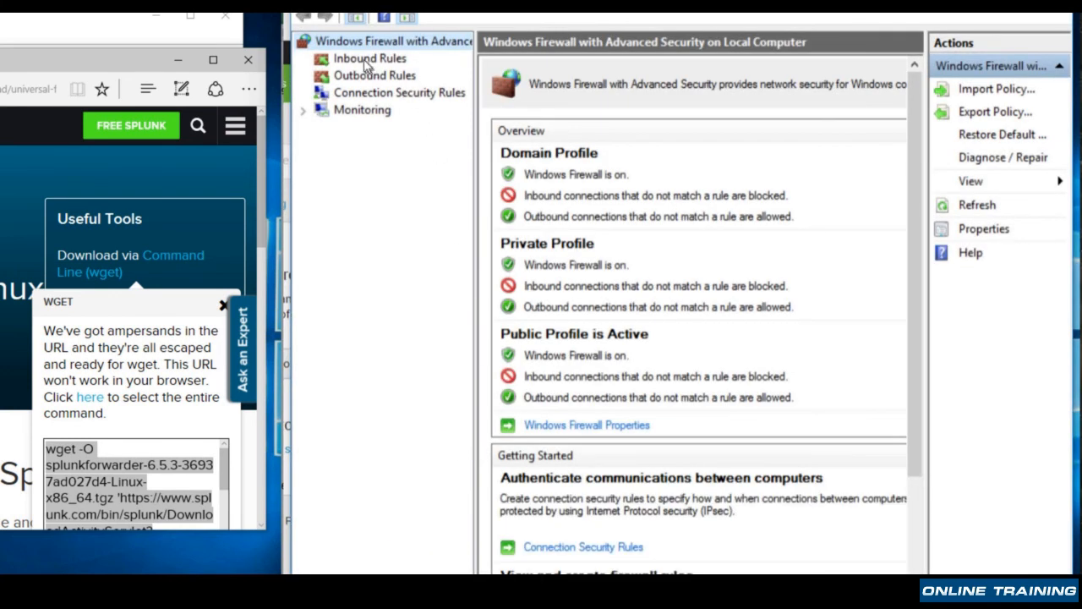
left_click(359, 61)
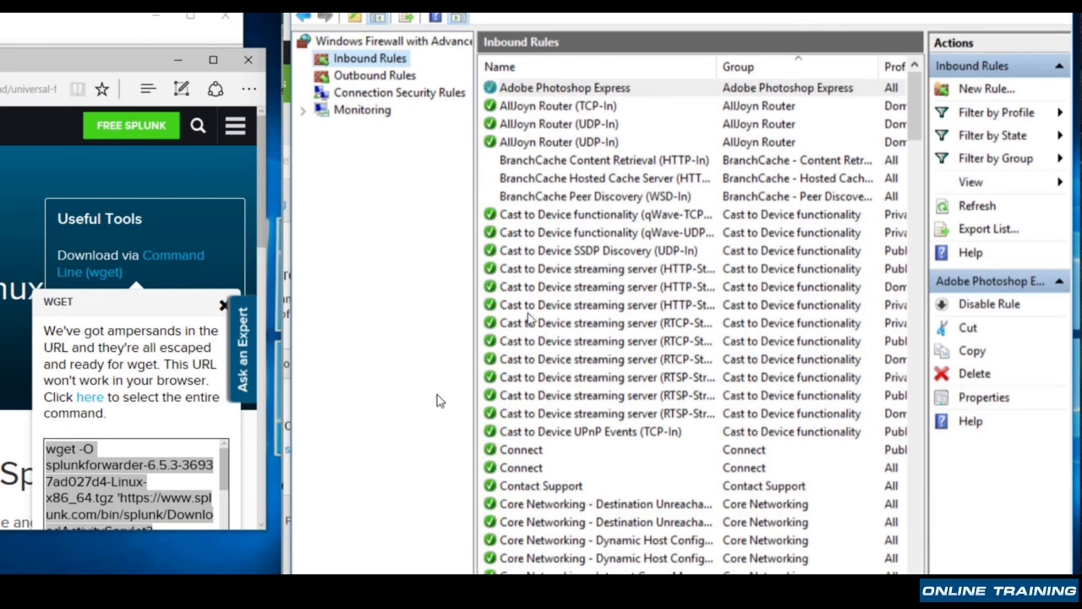
Create a new inbound rule of type Port for the specific local TCP ports 9997,8089
left_click(986, 89)
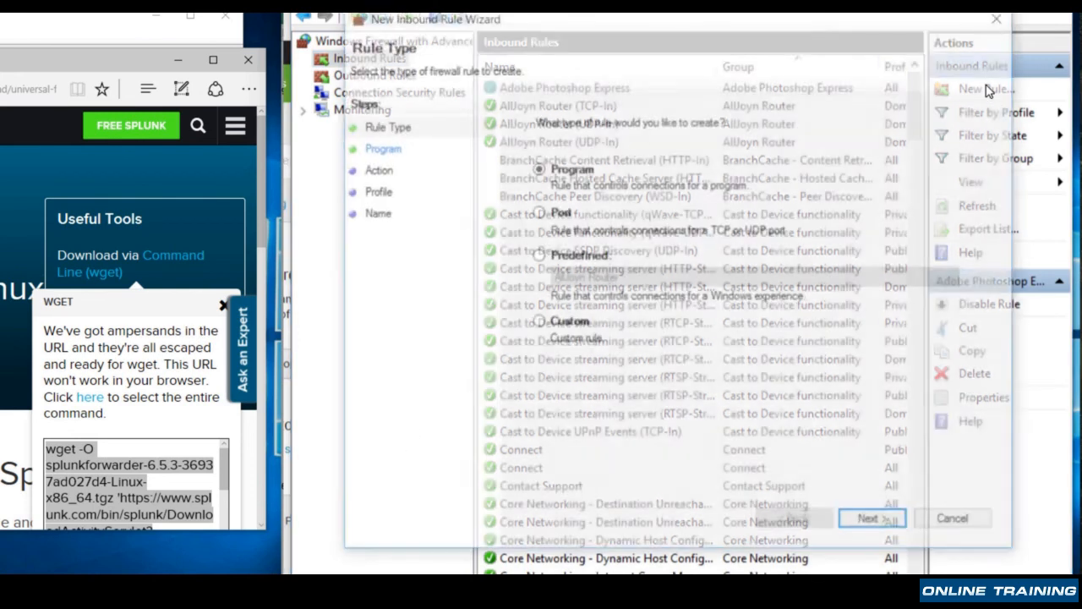
left_click(539, 212)
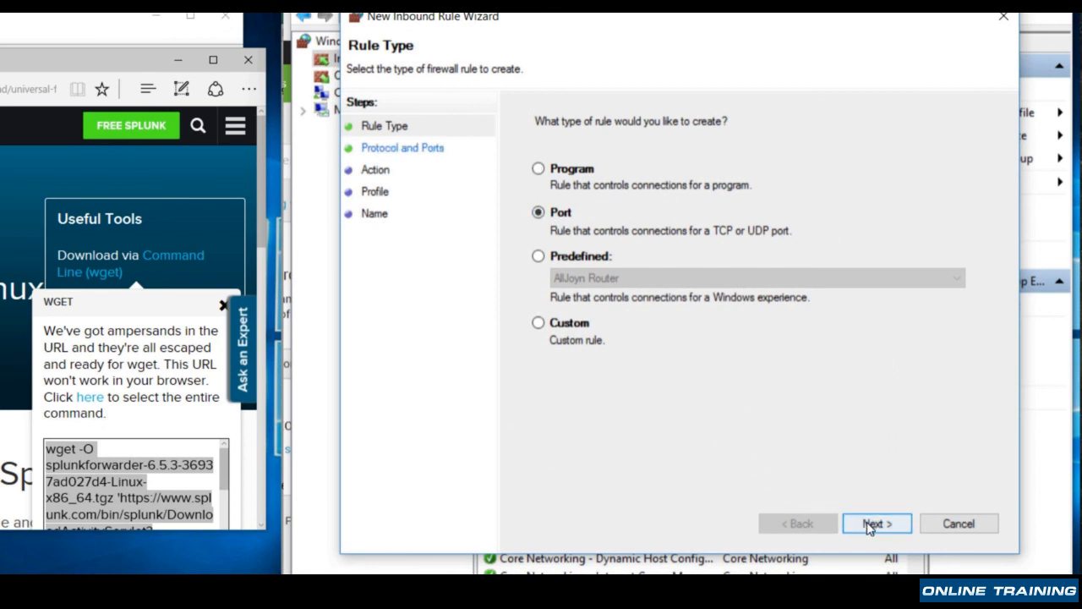
left_click(871, 524)
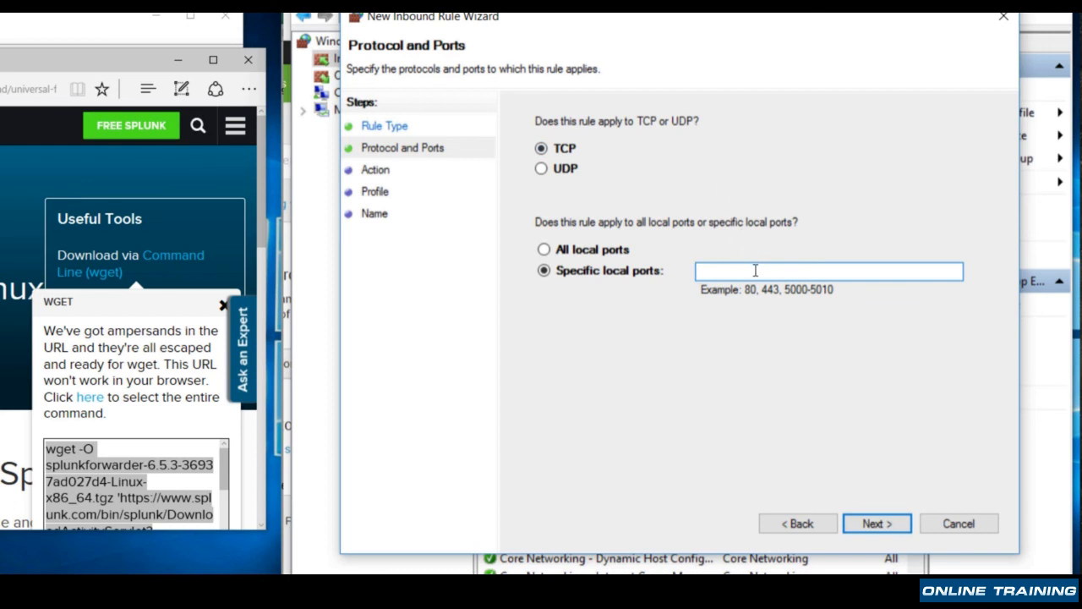
type("9997,8089")
left_click(875, 523)
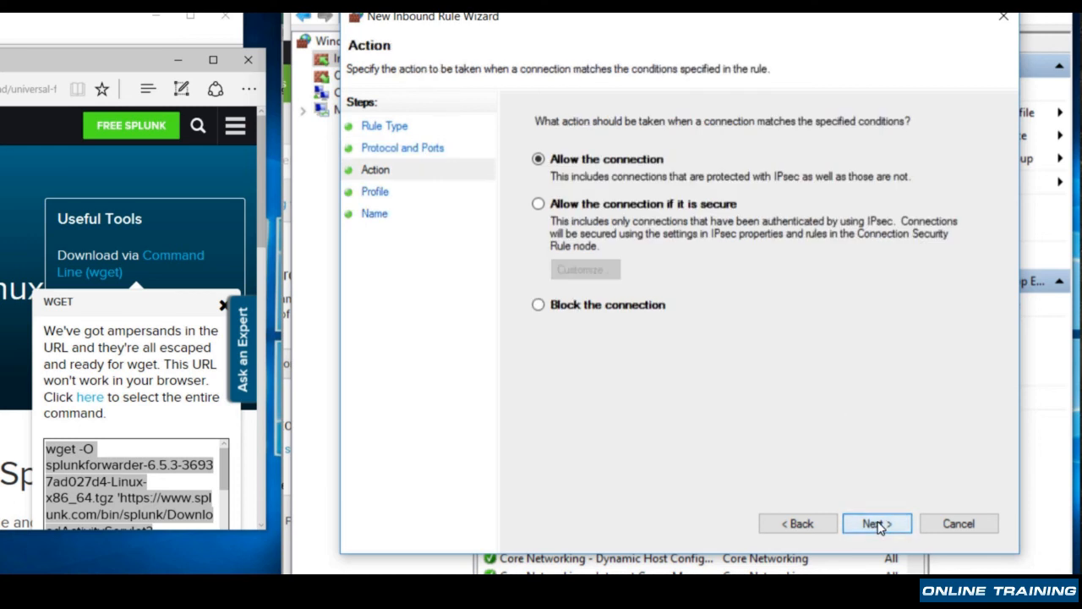
Allow the connection for the domain, private and public profiles, name the rule Splunk, finish it and close the firewall windows
left_click(877, 523)
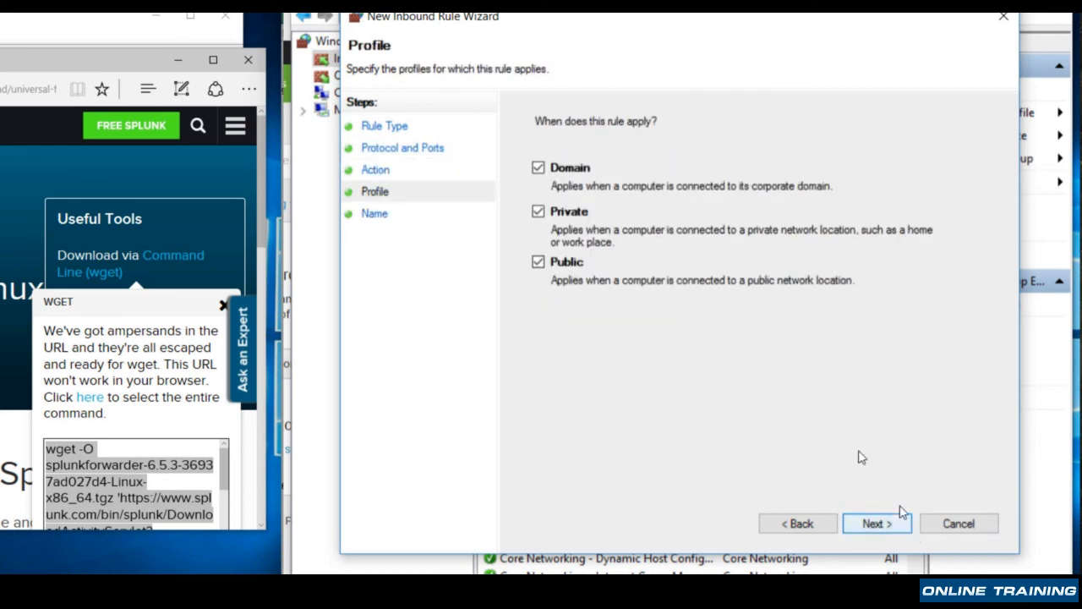
left_click(875, 520)
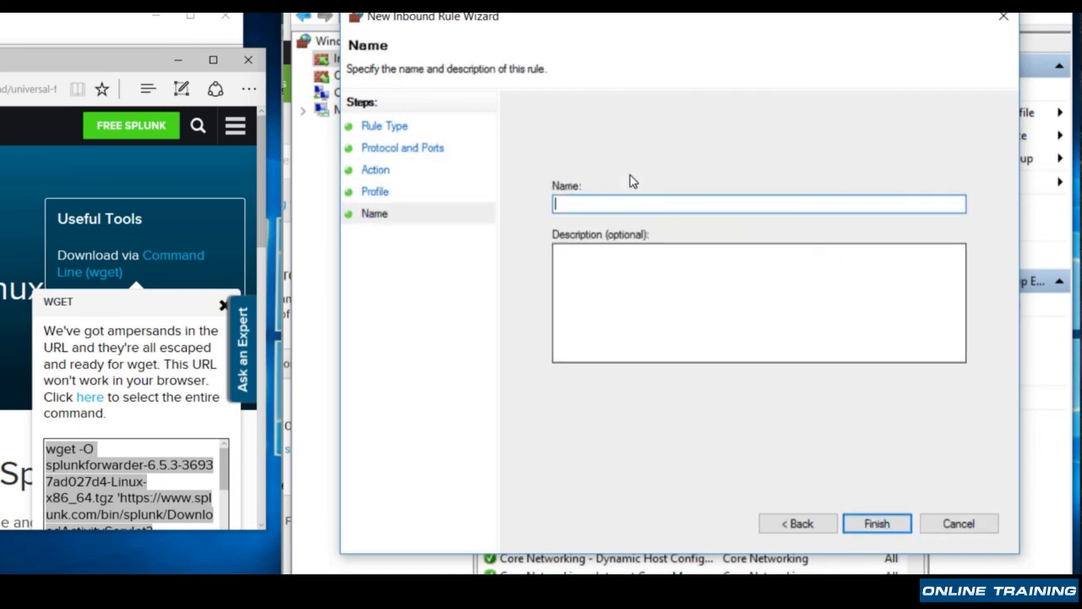
type("Splunk")
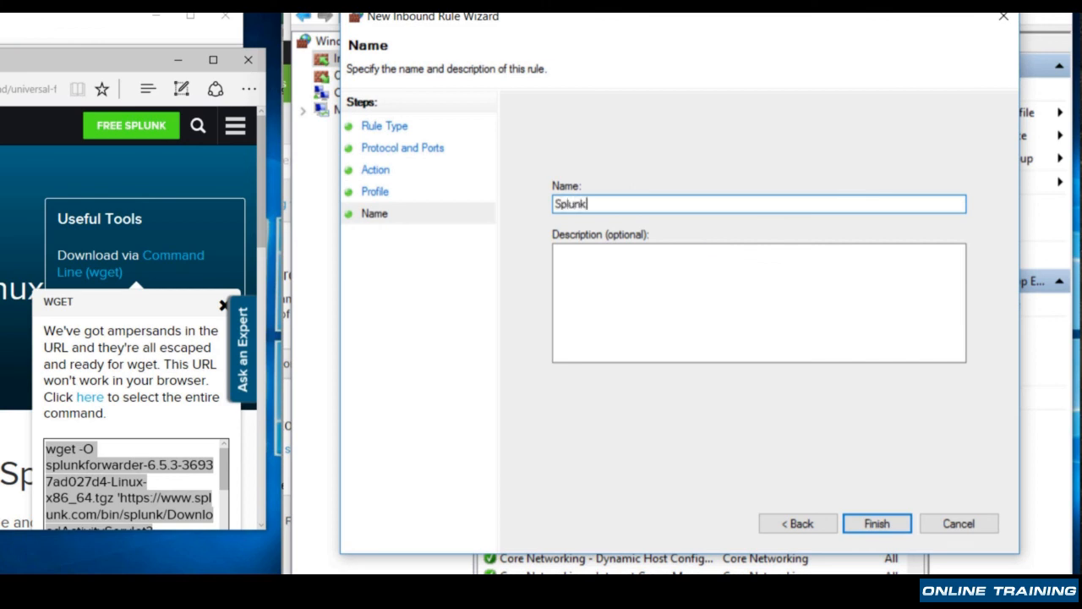
left_click(876, 524)
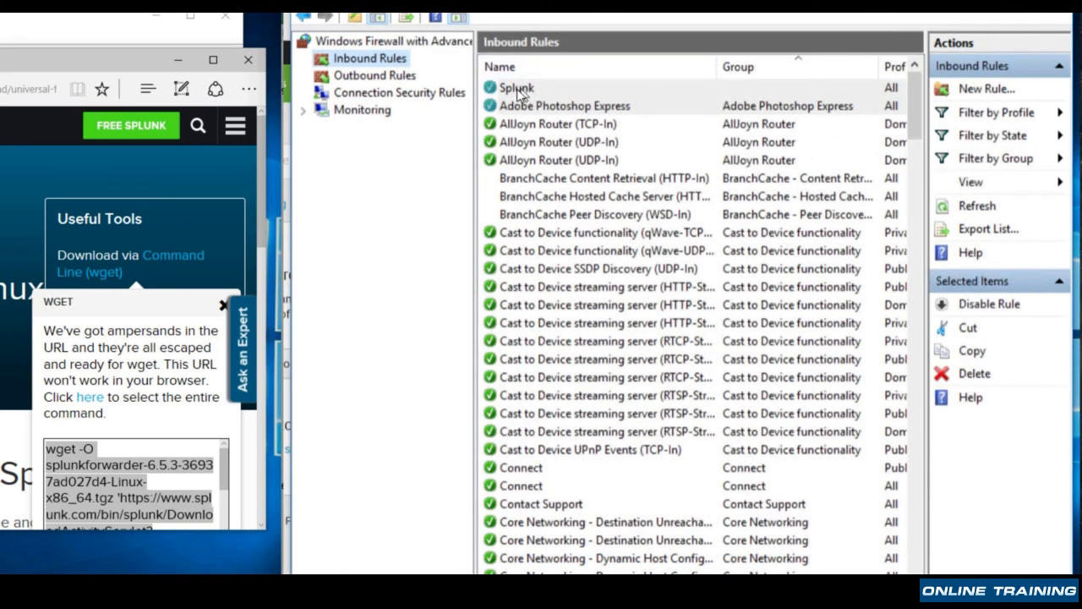
left_click(875, 592)
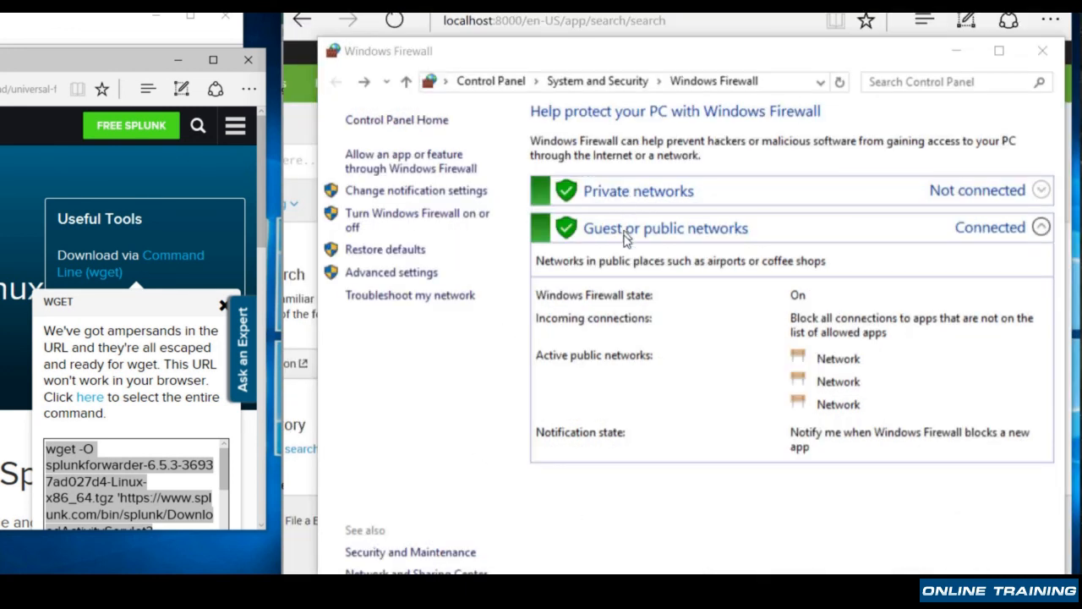
left_click(1043, 51)
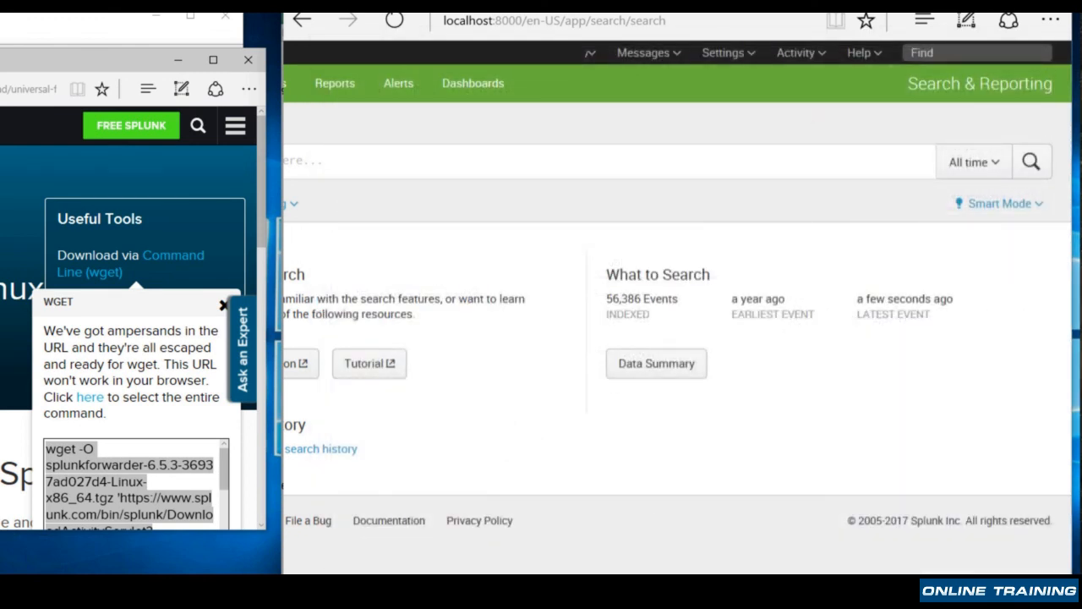
Reload the Splunk search page and open the Data Summary to check the reporting hosts
scroll(677, 321, "left", 2)
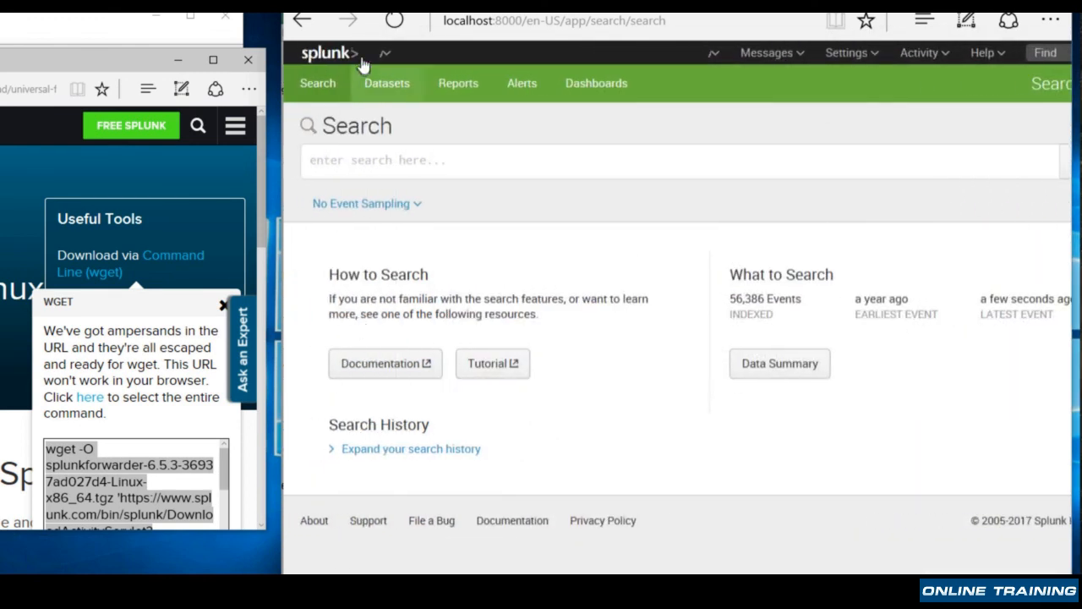
left_click(394, 22)
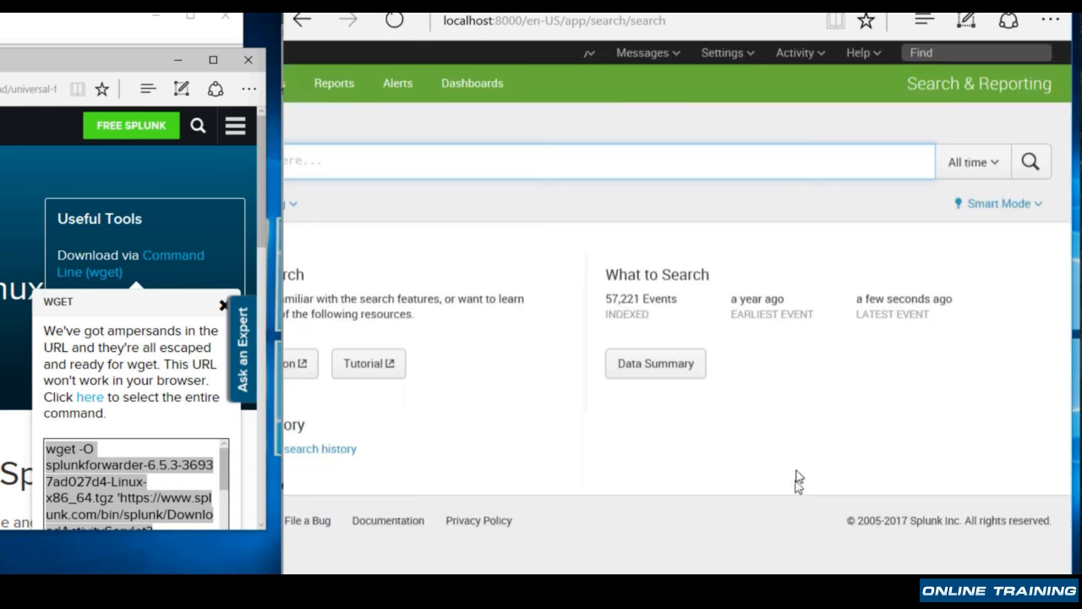
left_click(653, 366)
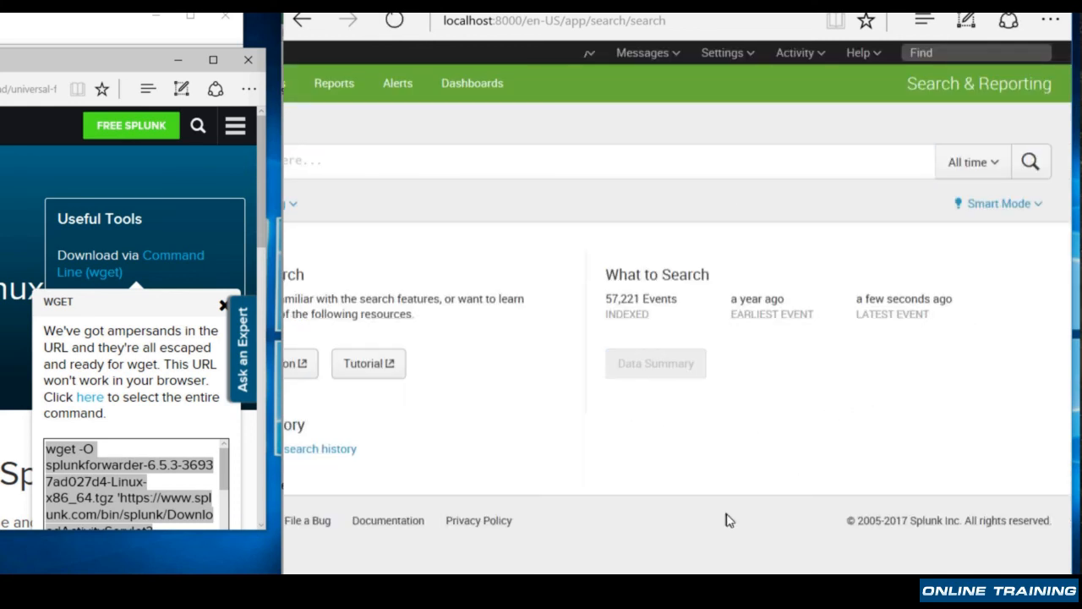